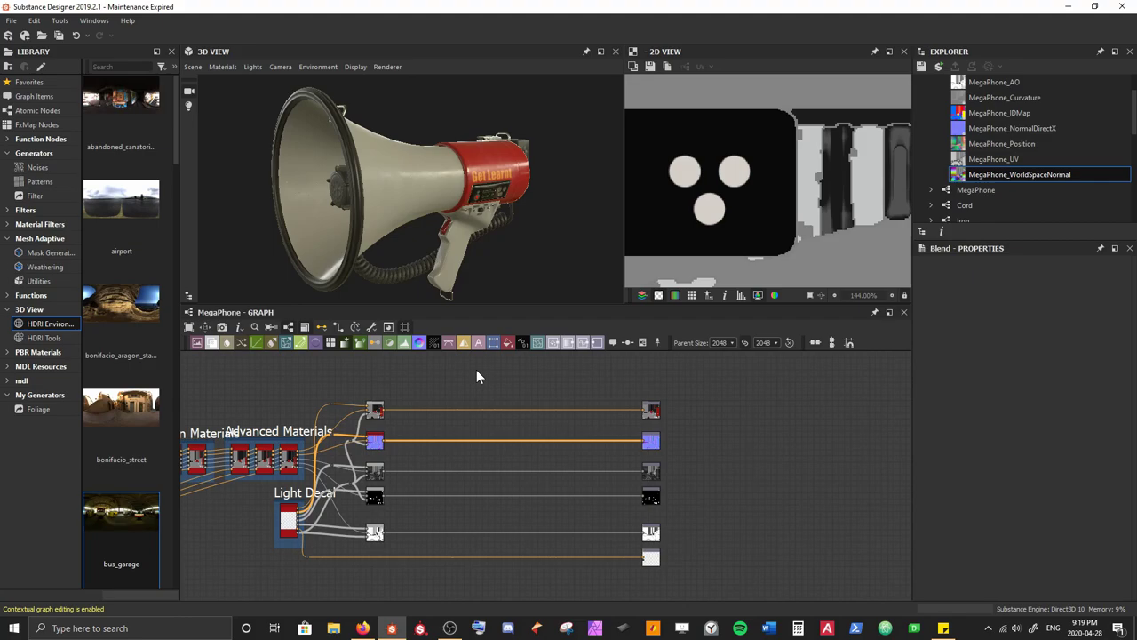
Add a Dirt node (mg_dirt) to the MegaPhone graph via a 'dirt' node search
drag(462, 202, 464, 105)
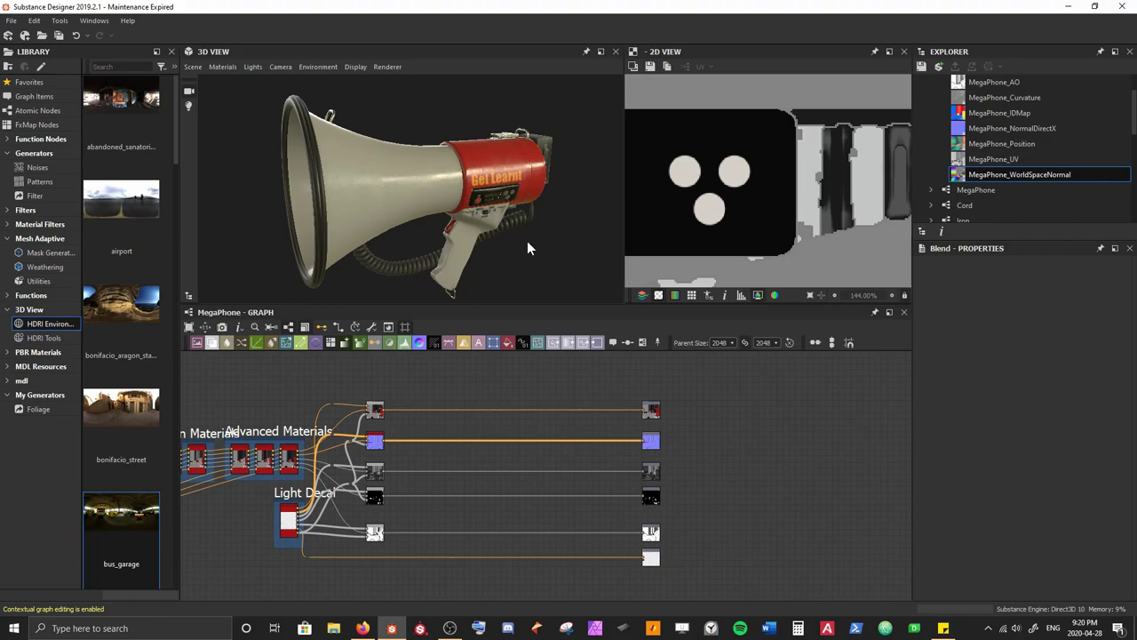
scroll(475, 375, up, 5)
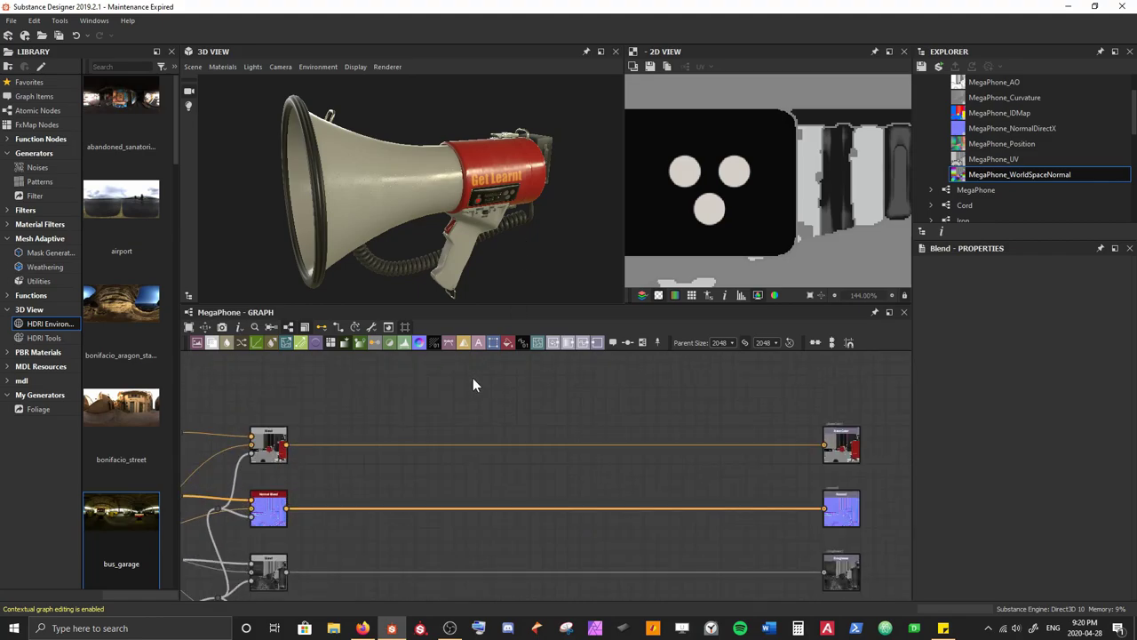
middle_drag(472, 378, 426, 419)
key(space)
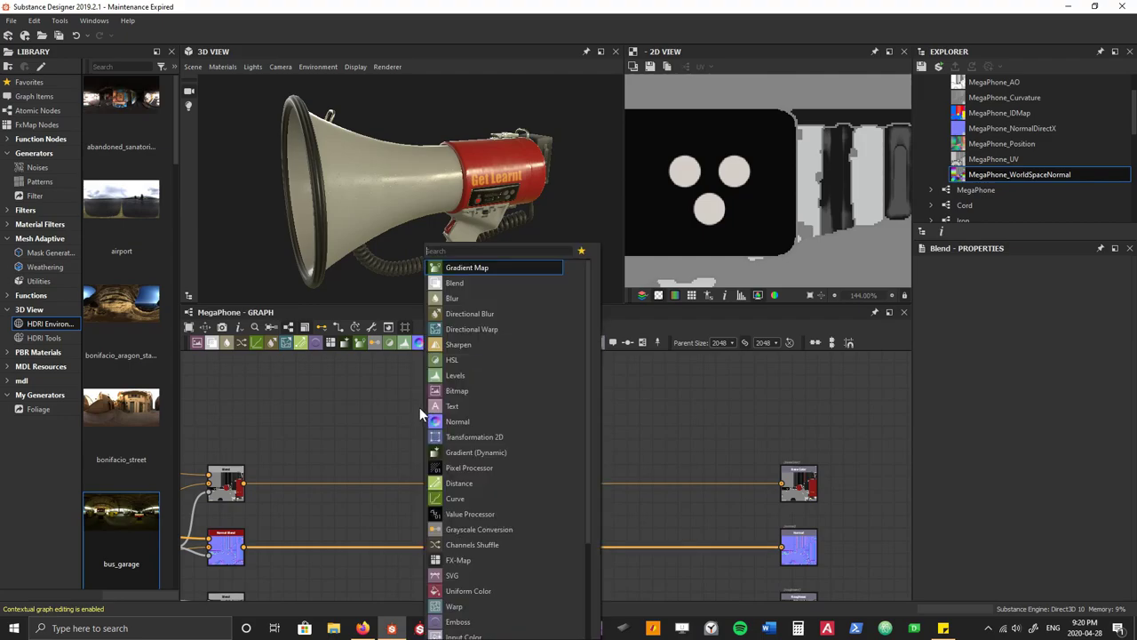
text(dirt)
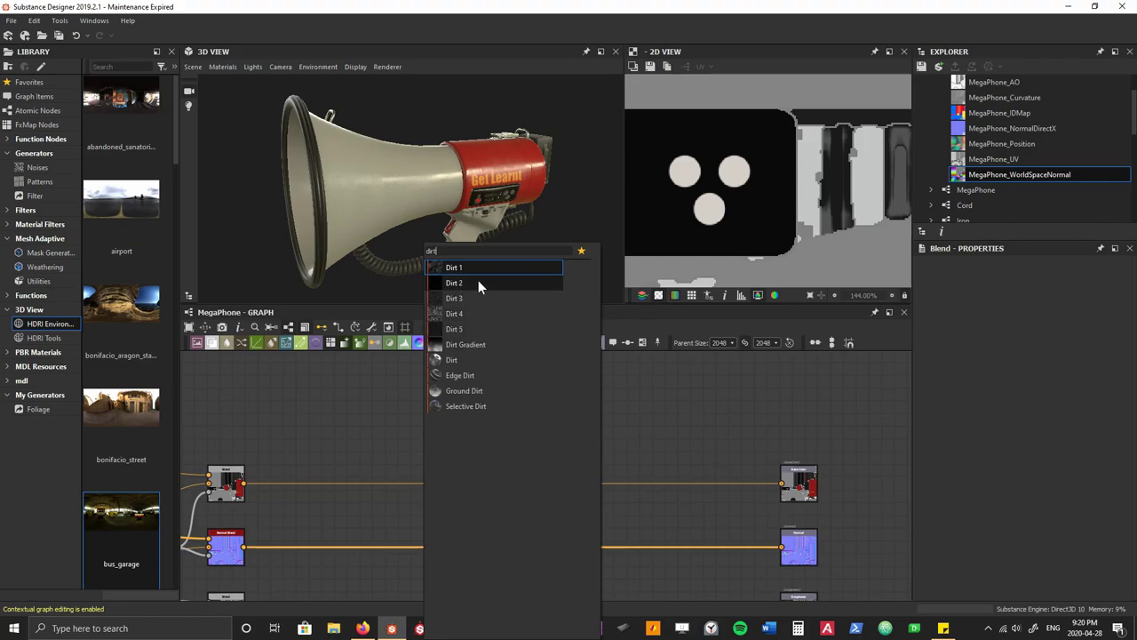
click(456, 360)
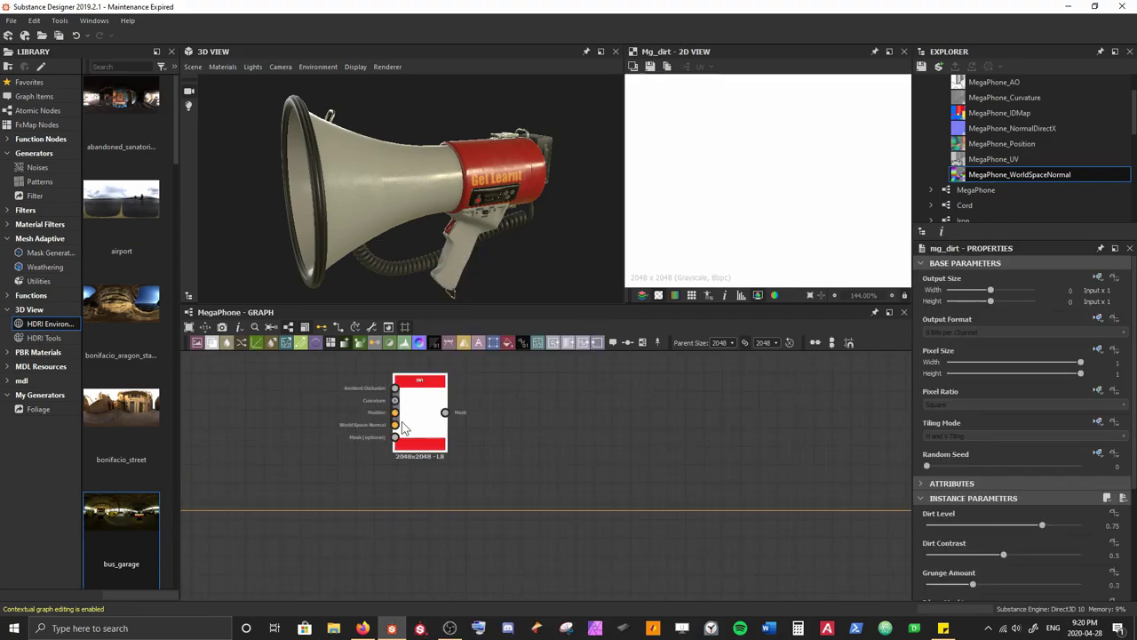
scroll(256, 495, down, 4)
scroll(362, 508, up, 5)
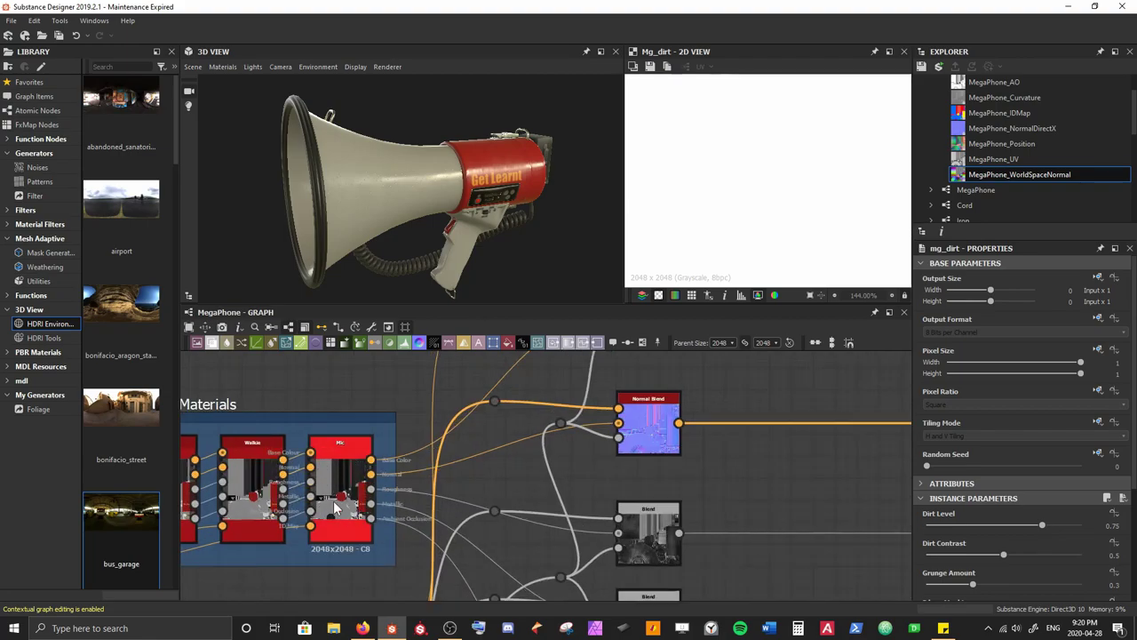
scroll(462, 480, down, 1)
scroll(471, 479, down, 2)
middle_drag(470, 479, 414, 489)
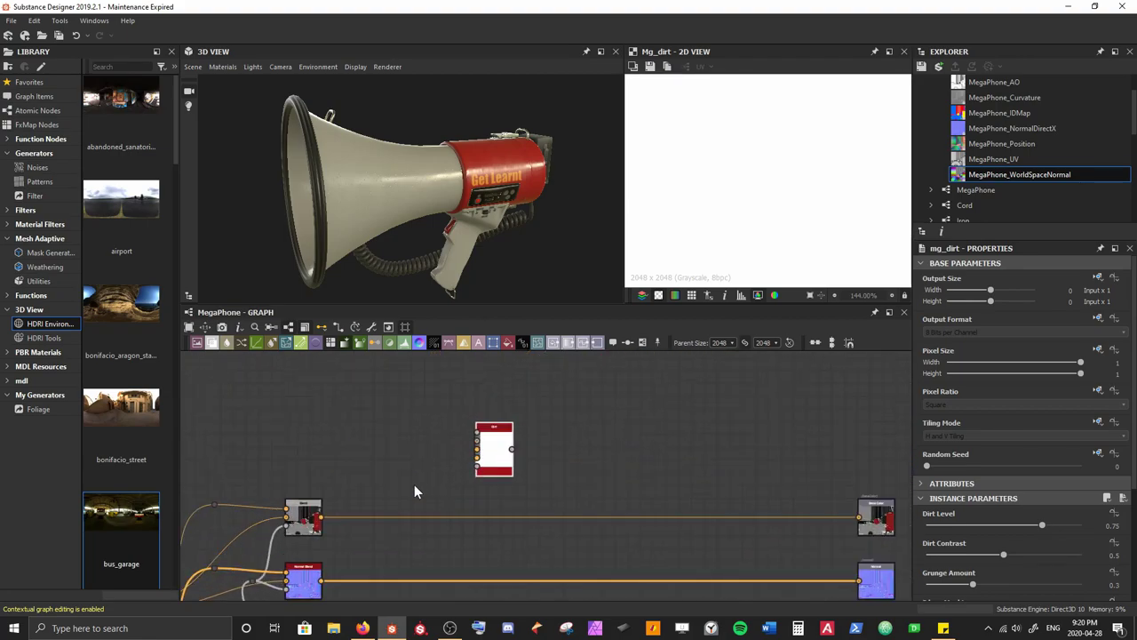
scroll(461, 462, up, 2)
middle_drag(509, 431, 428, 435)
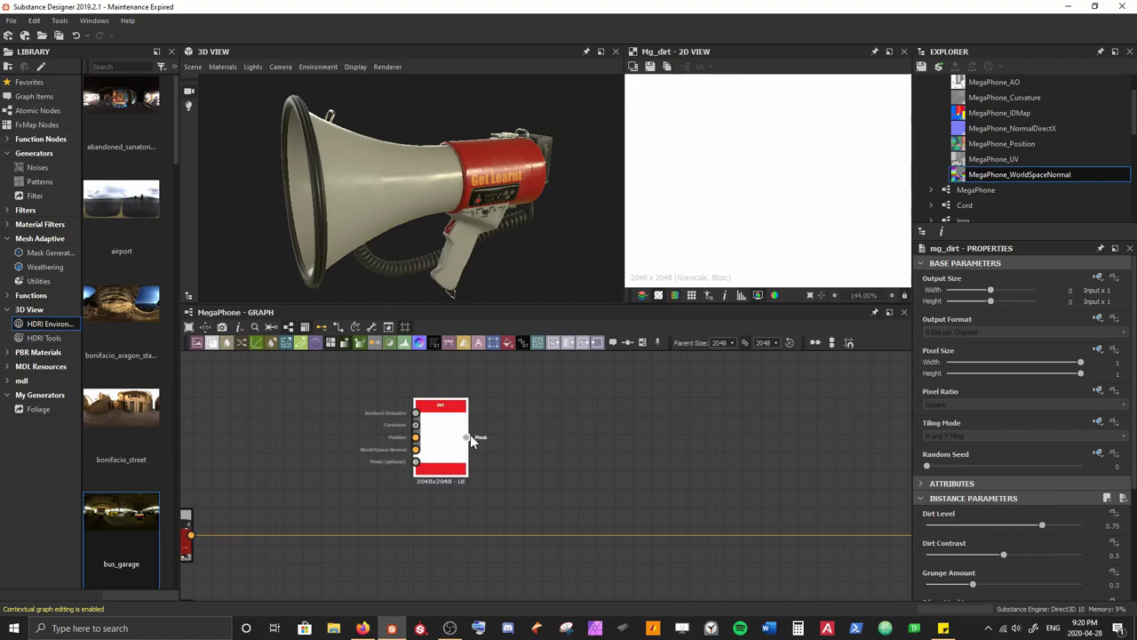
scroll(470, 434, up, 2)
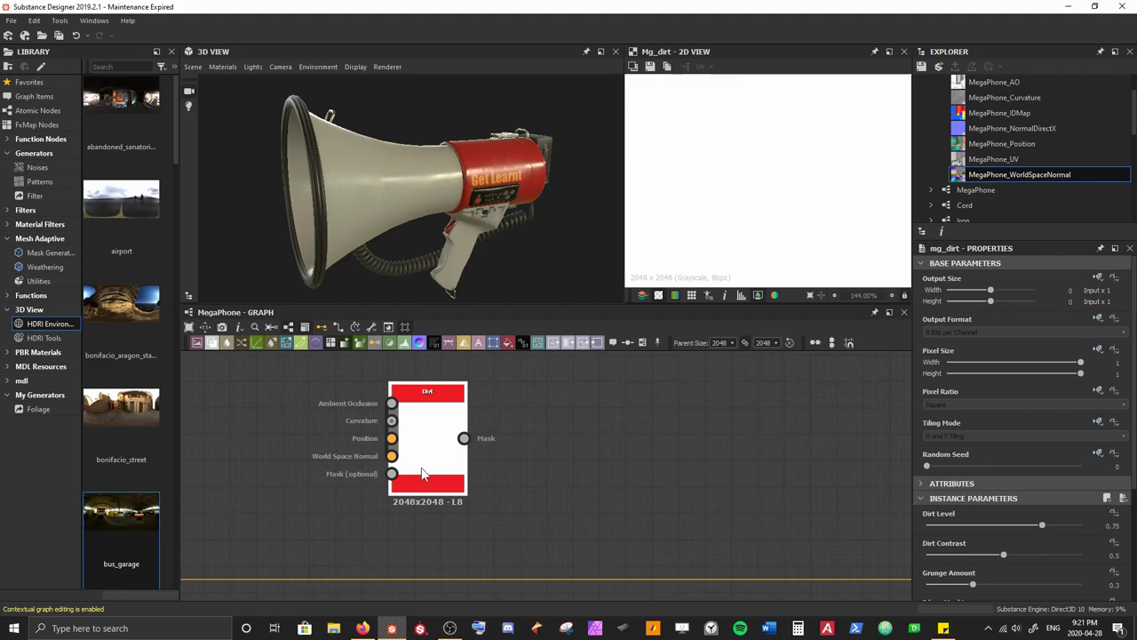
scroll(413, 507, down, 3)
middle_drag(400, 533, 406, 421)
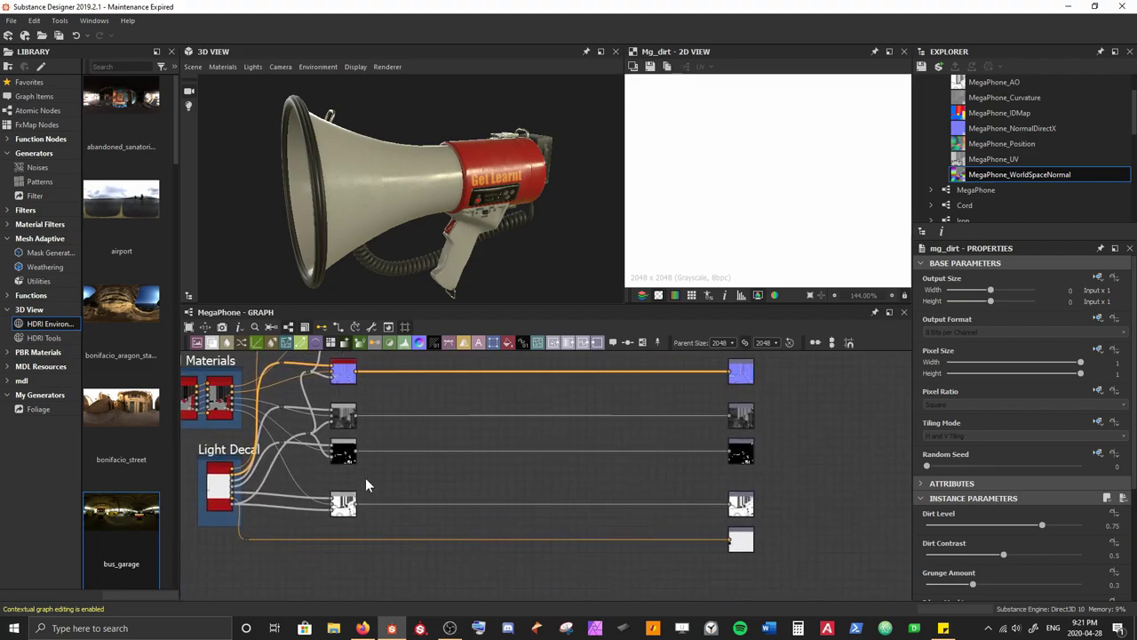
scroll(367, 484, up, 2)
Wire the Normal Blend output into the Dirt node's third input
middle_drag(423, 379, 387, 481)
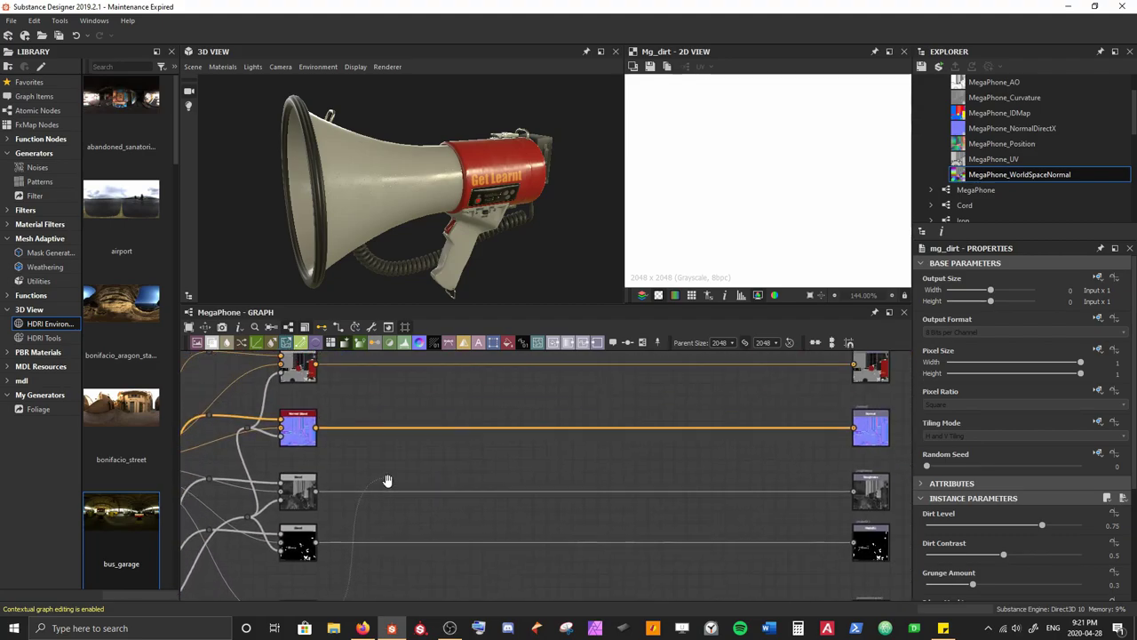
drag(387, 481, 424, 440)
scroll(311, 528, up, 2)
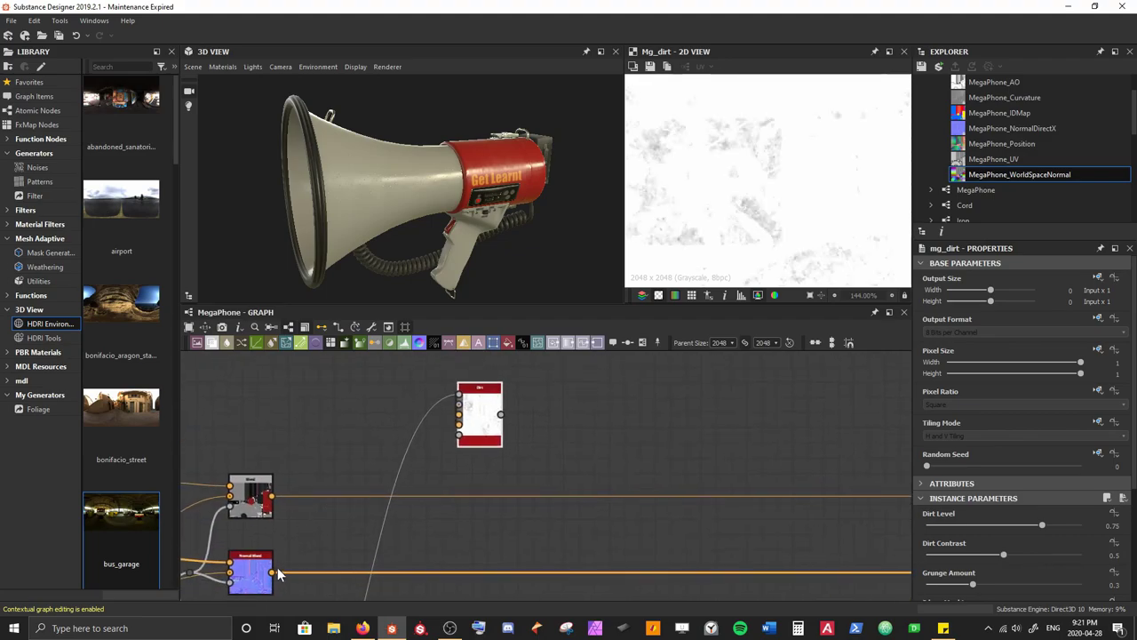
drag(273, 571, 459, 414)
Insert a Curvature node into that link and position it beside the Dirt node
drag(364, 424, 384, 463)
key(space)
text(curv)
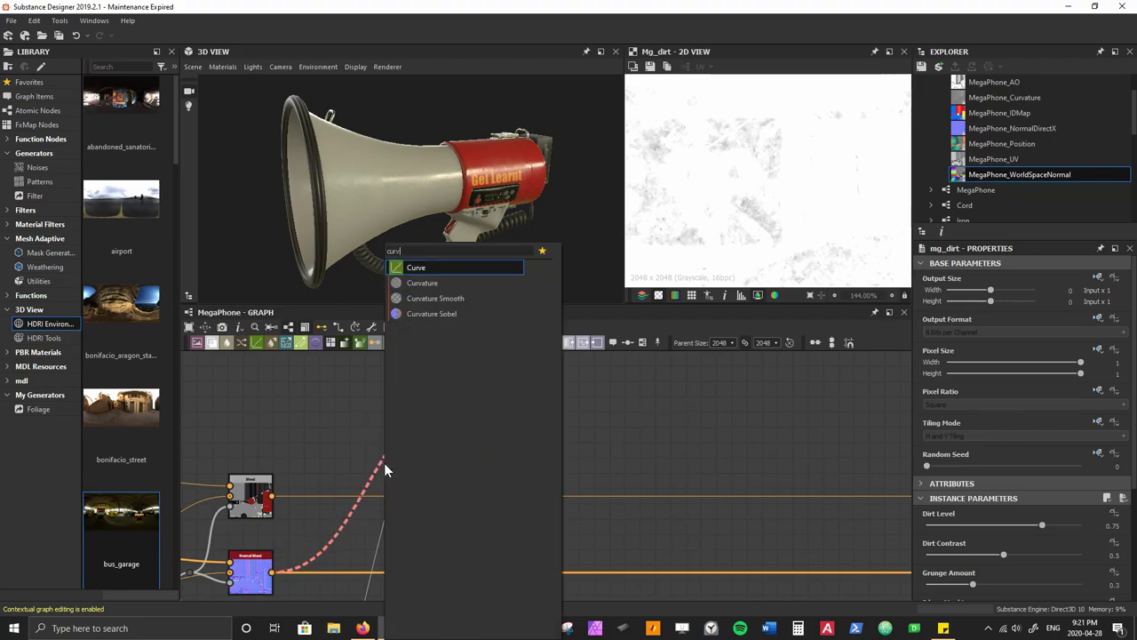
key(Down)
key(Return)
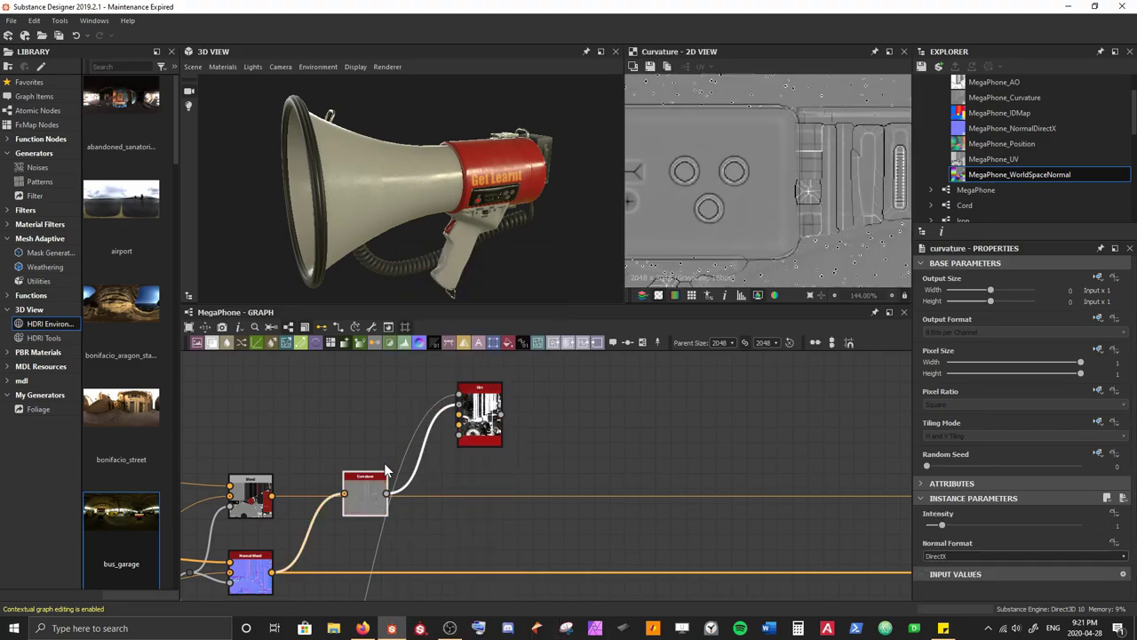
drag(387, 471, 403, 355)
scroll(369, 435, down, 3)
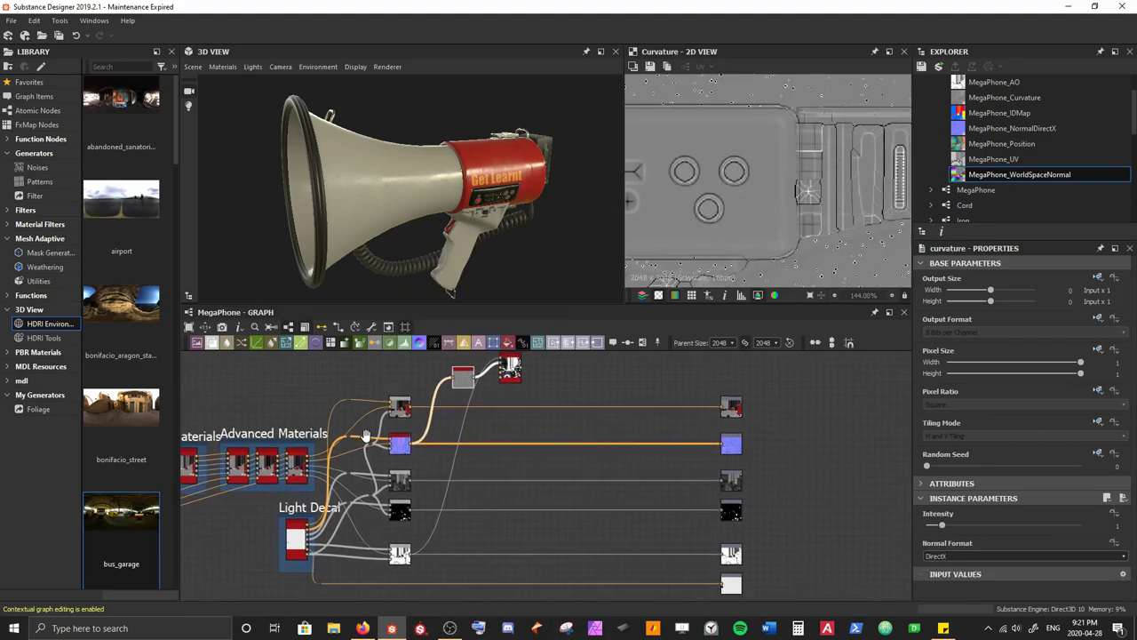
middle_drag(365, 436, 528, 412)
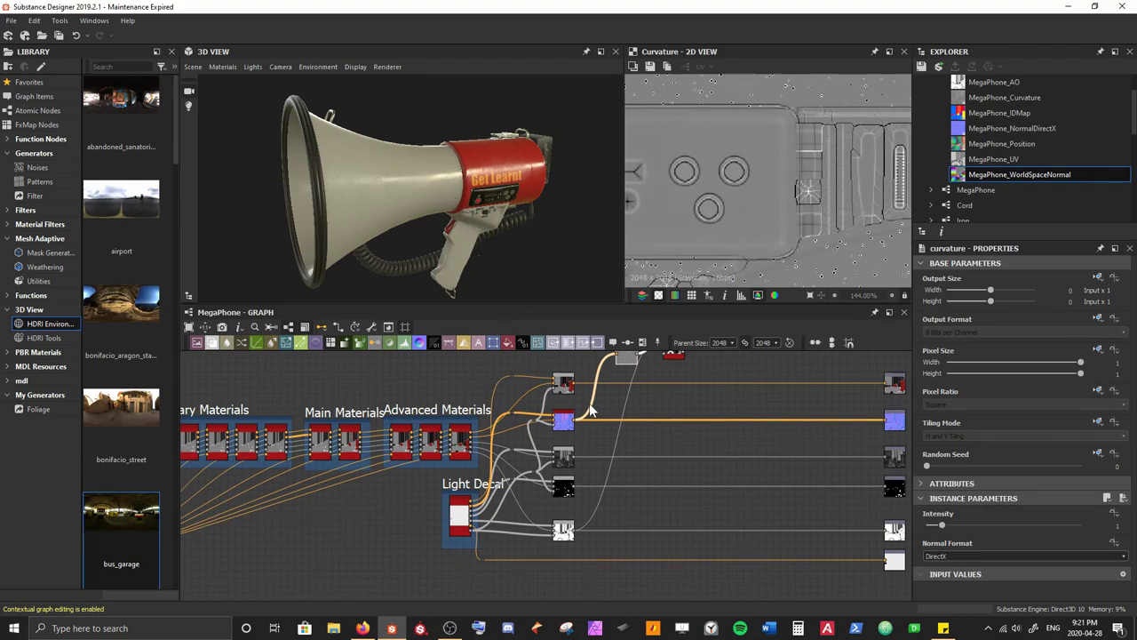
scroll(591, 410, up, 4)
middle_drag(569, 418, 471, 468)
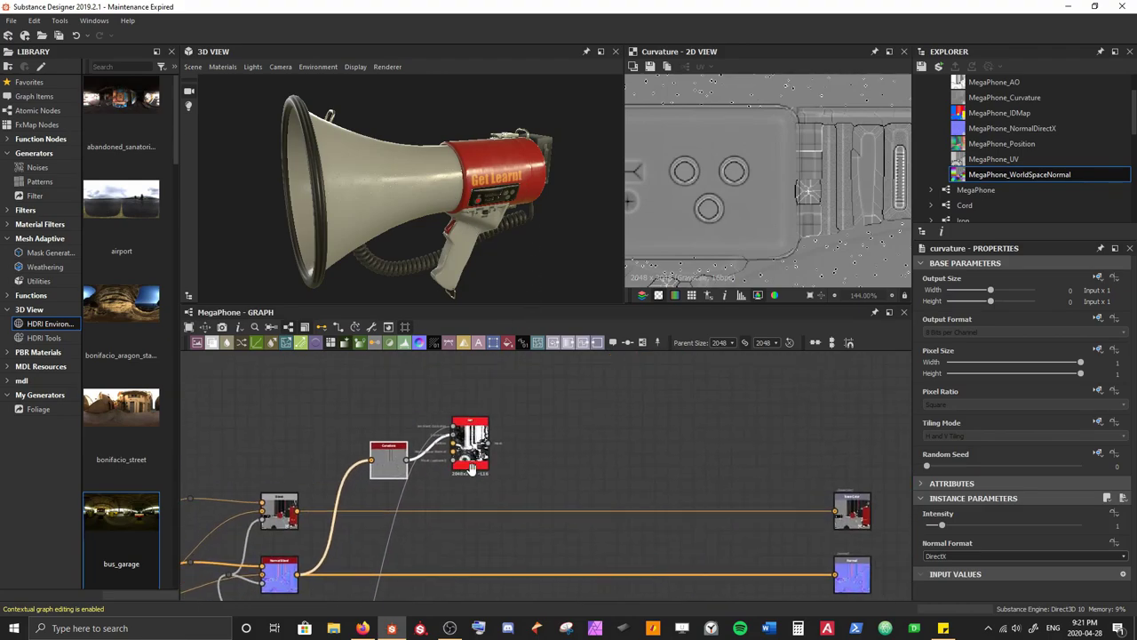
scroll(471, 468, up, 2)
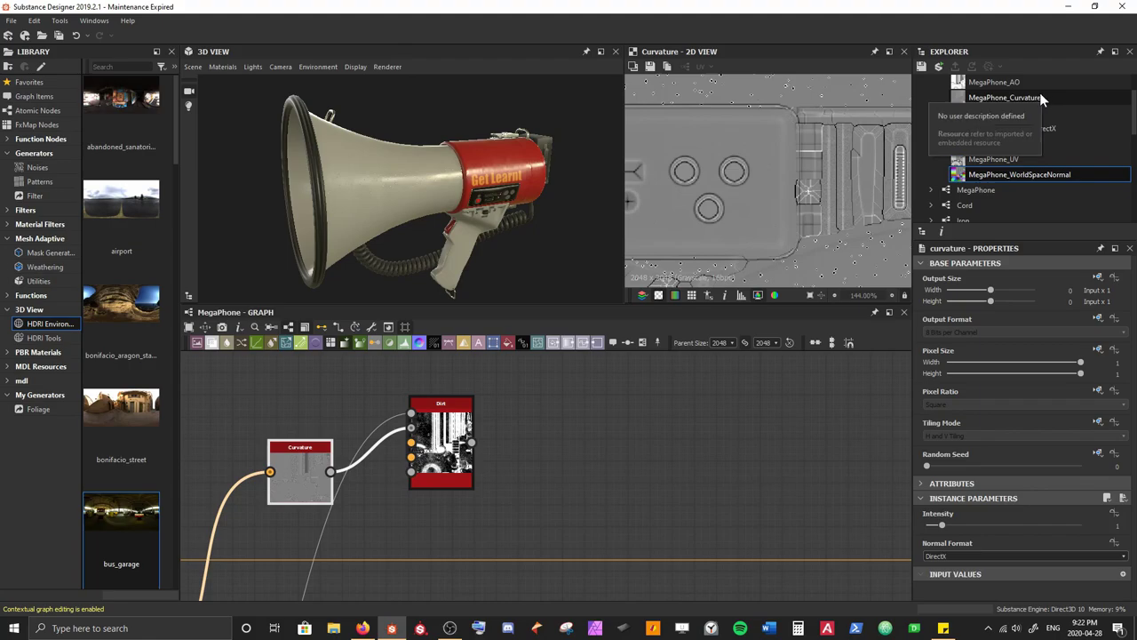
double_click(436, 451)
scroll(794, 147, down, 5)
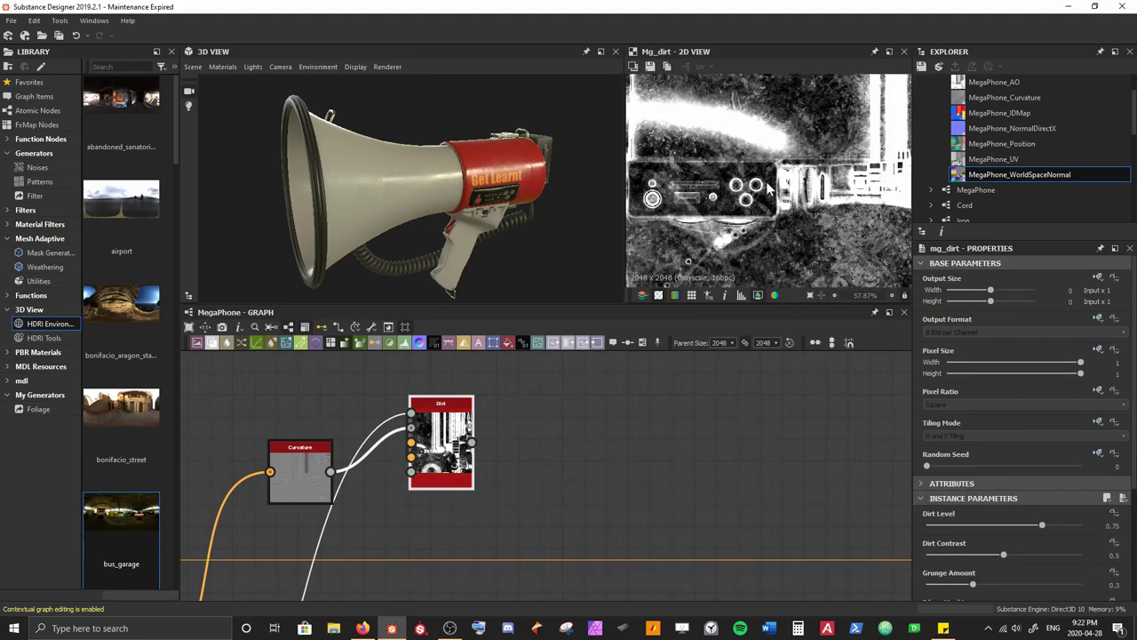
middle_drag(793, 148, 731, 112)
scroll(789, 115, down, 2)
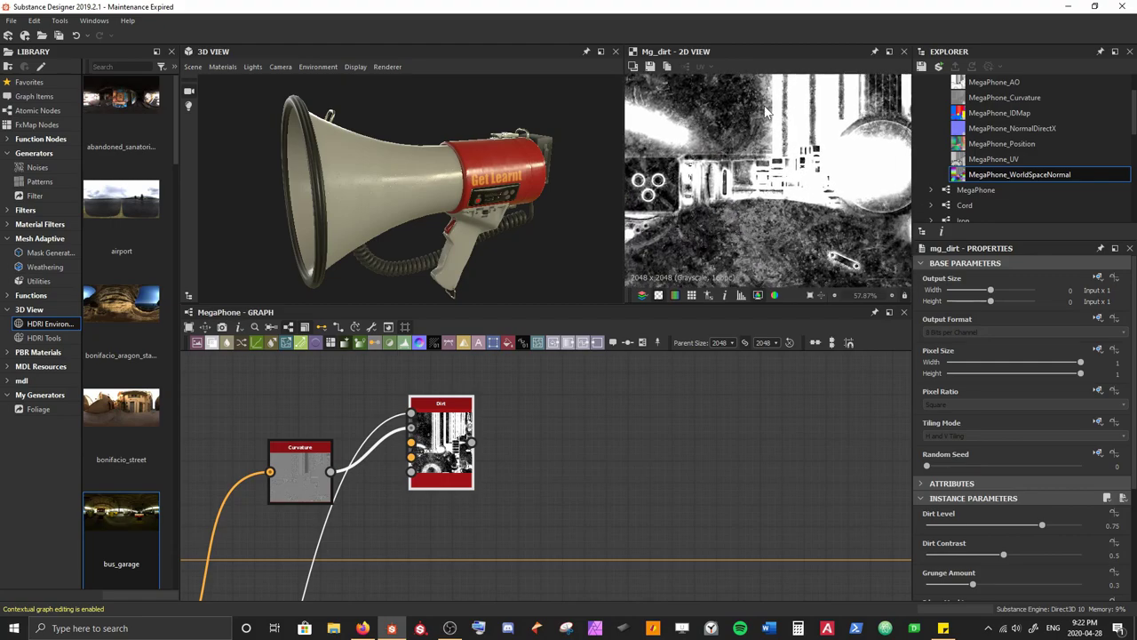
middle_drag(808, 198, 780, 159)
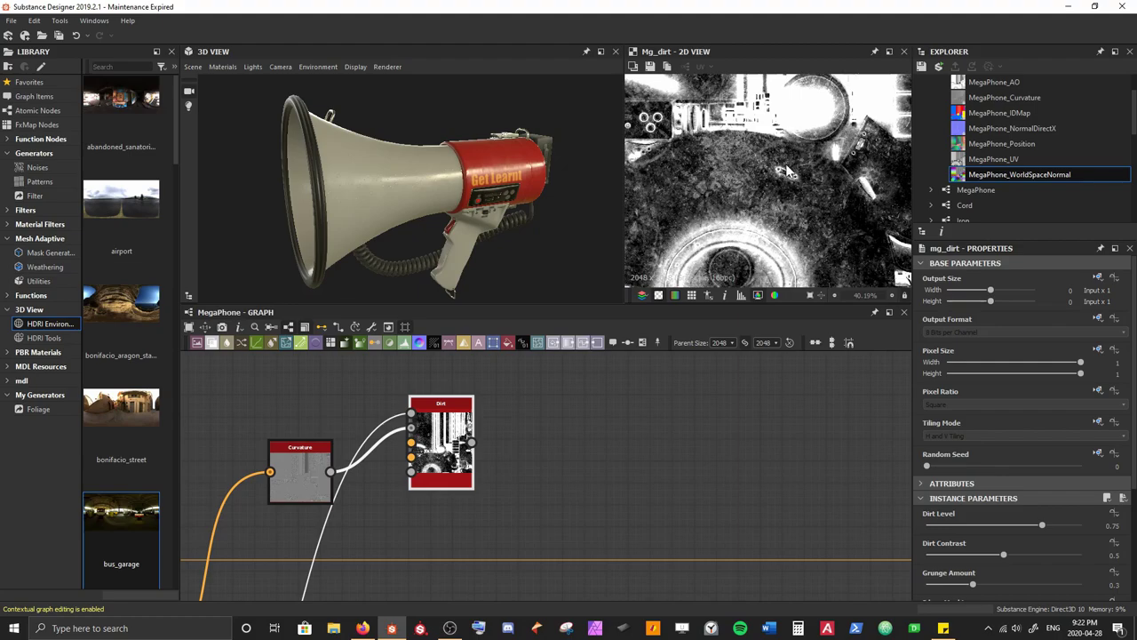
scroll(775, 215, up, 5)
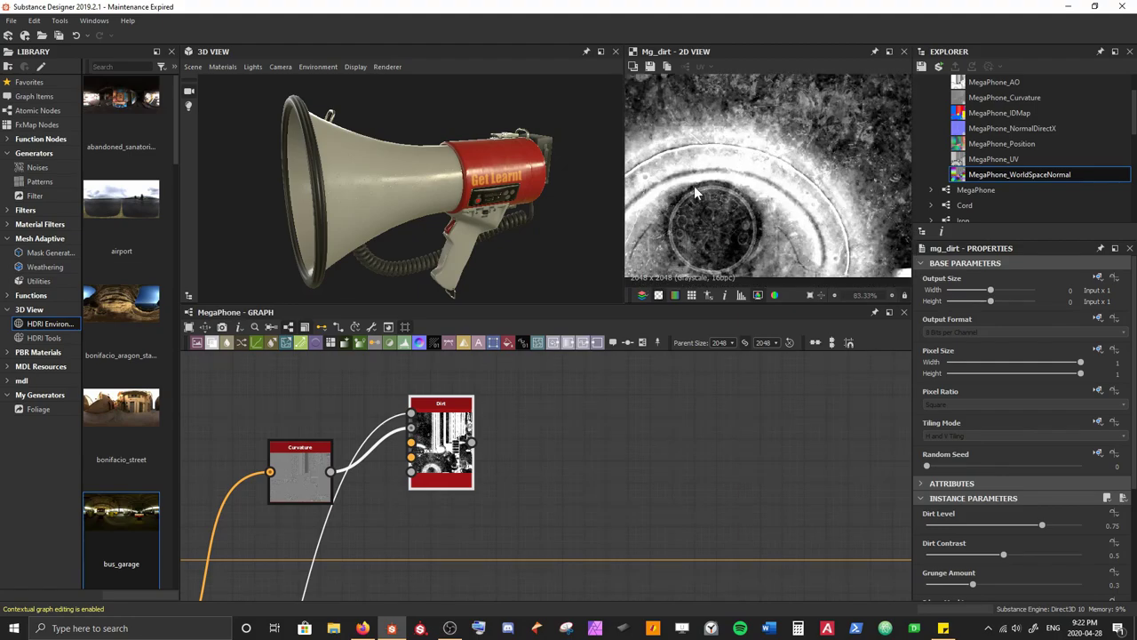
scroll(699, 204, up, 4)
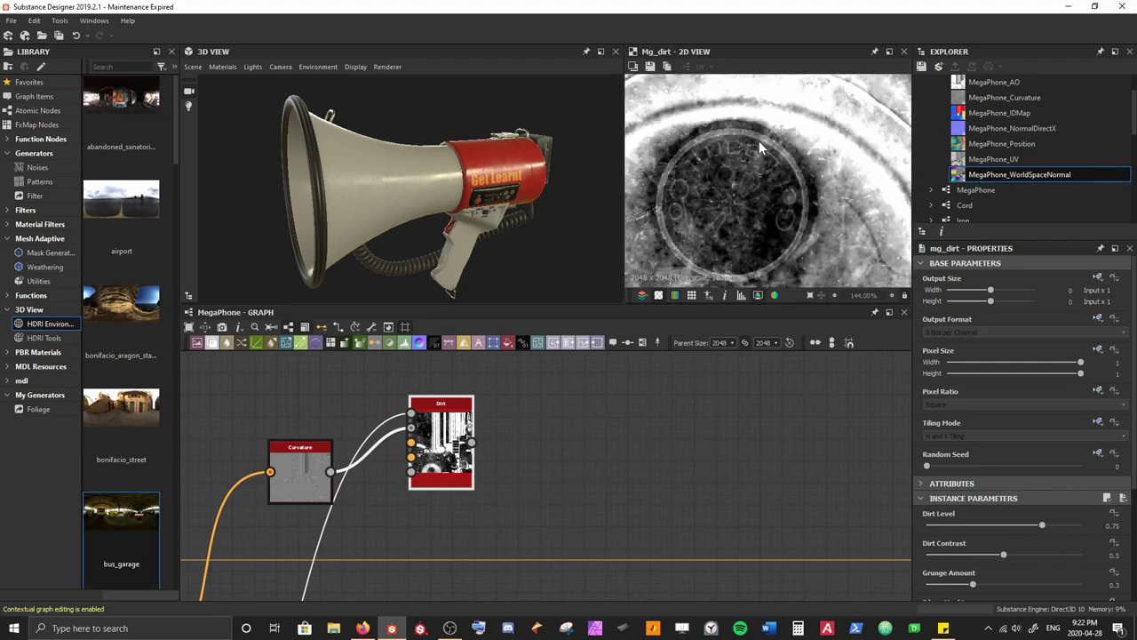
scroll(791, 205, down, 6)
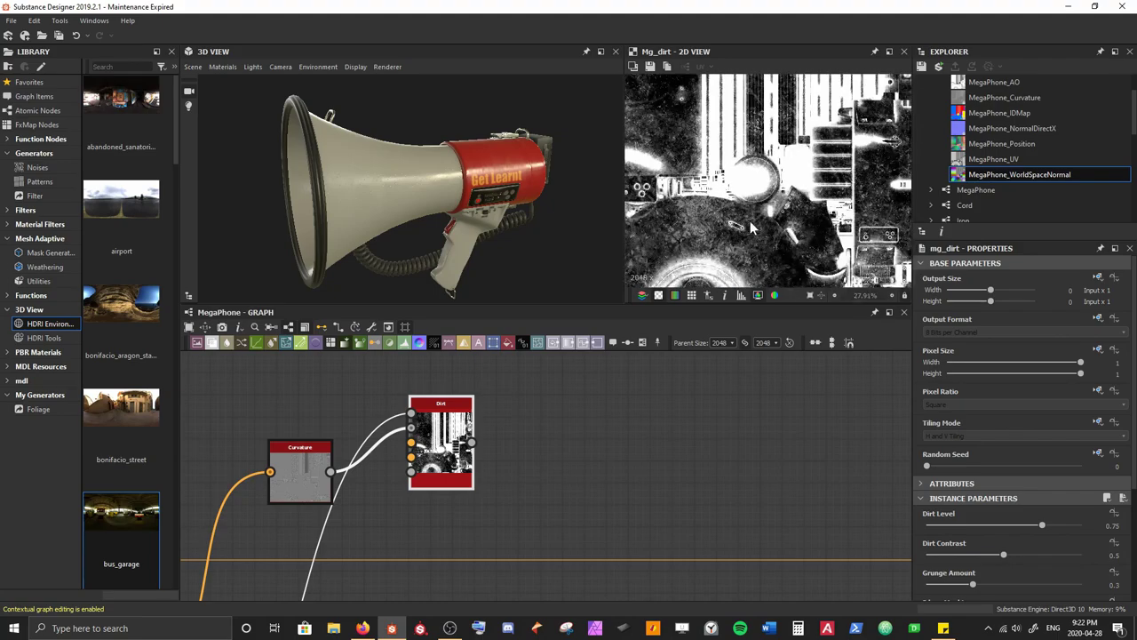
scroll(750, 227, up, 5)
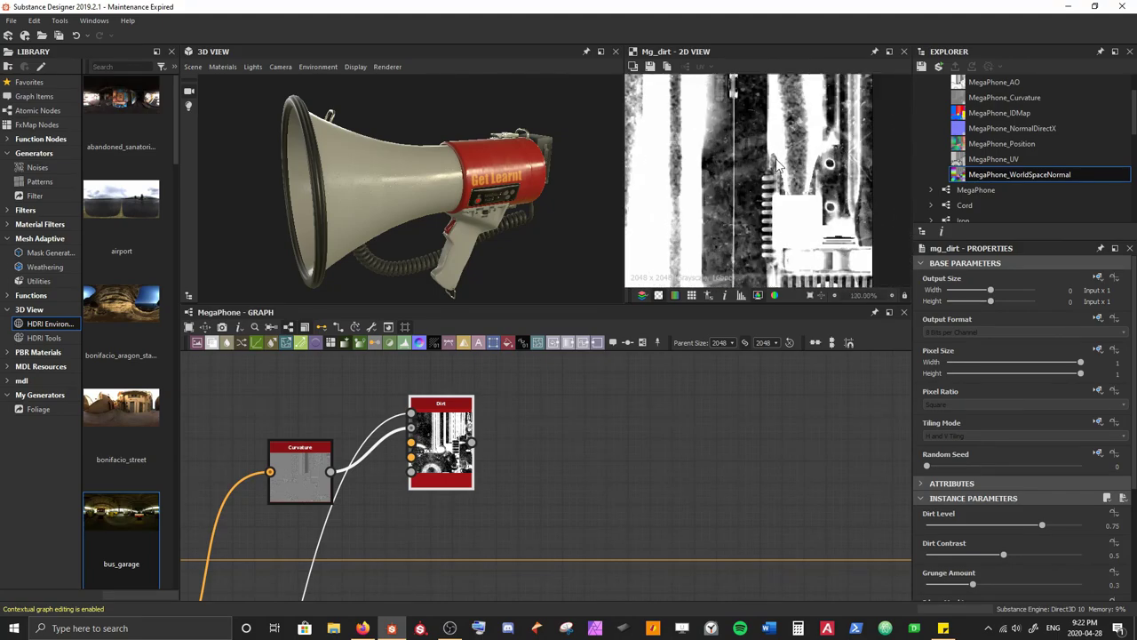
scroll(773, 165, up, 4)
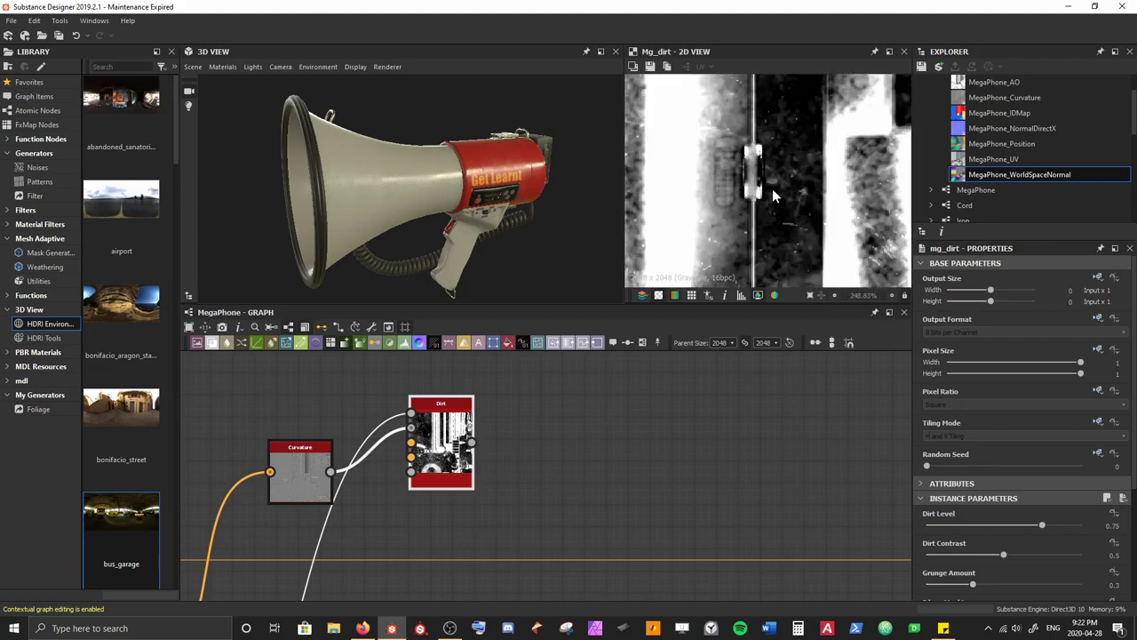
scroll(771, 203, down, 3)
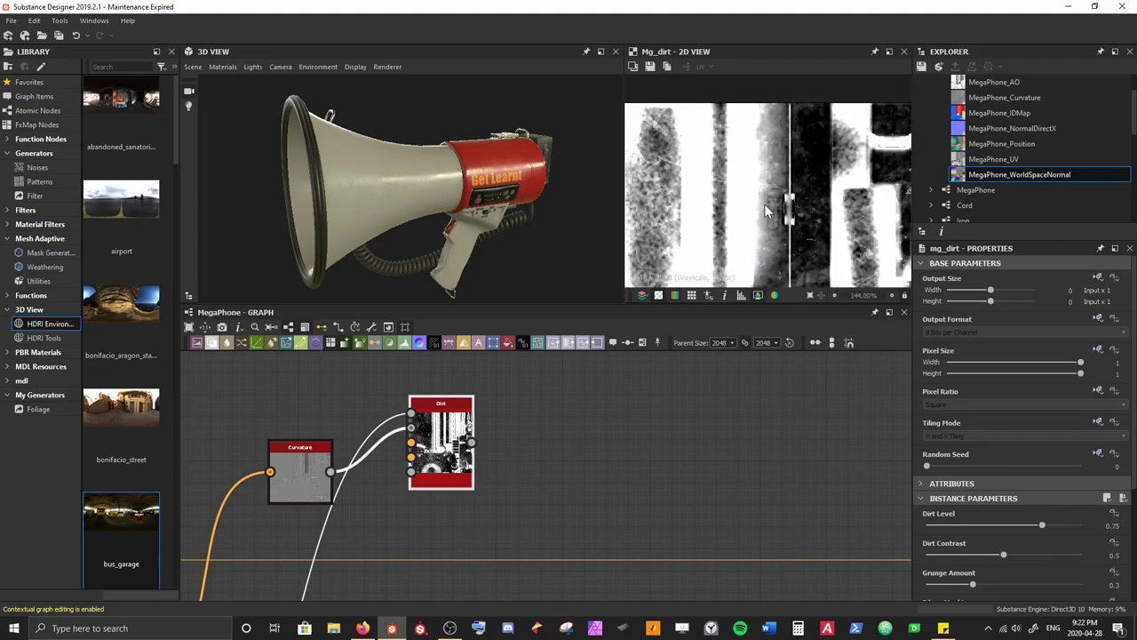
scroll(768, 210, down, 2)
middle_drag(769, 210, 761, 114)
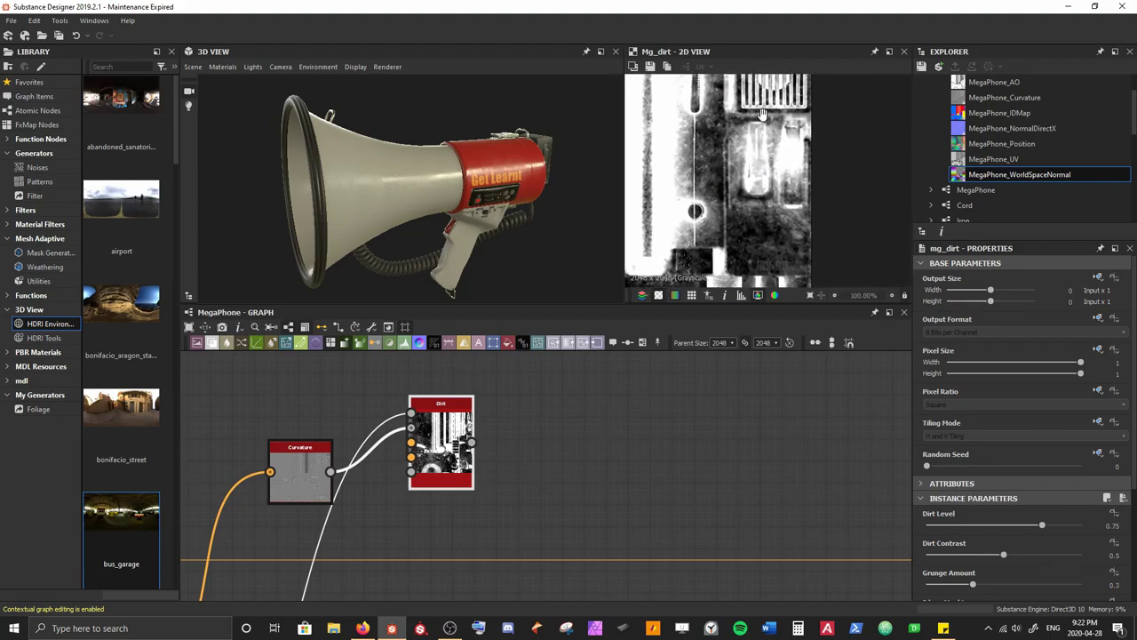
scroll(766, 156, up, 5)
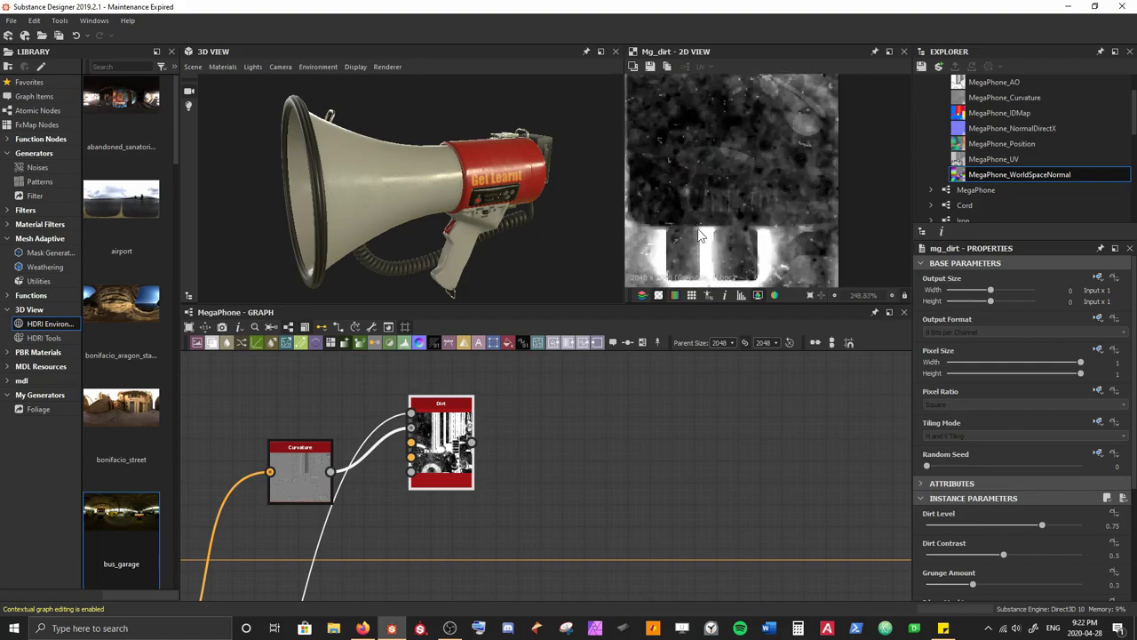
scroll(696, 214, up, 2)
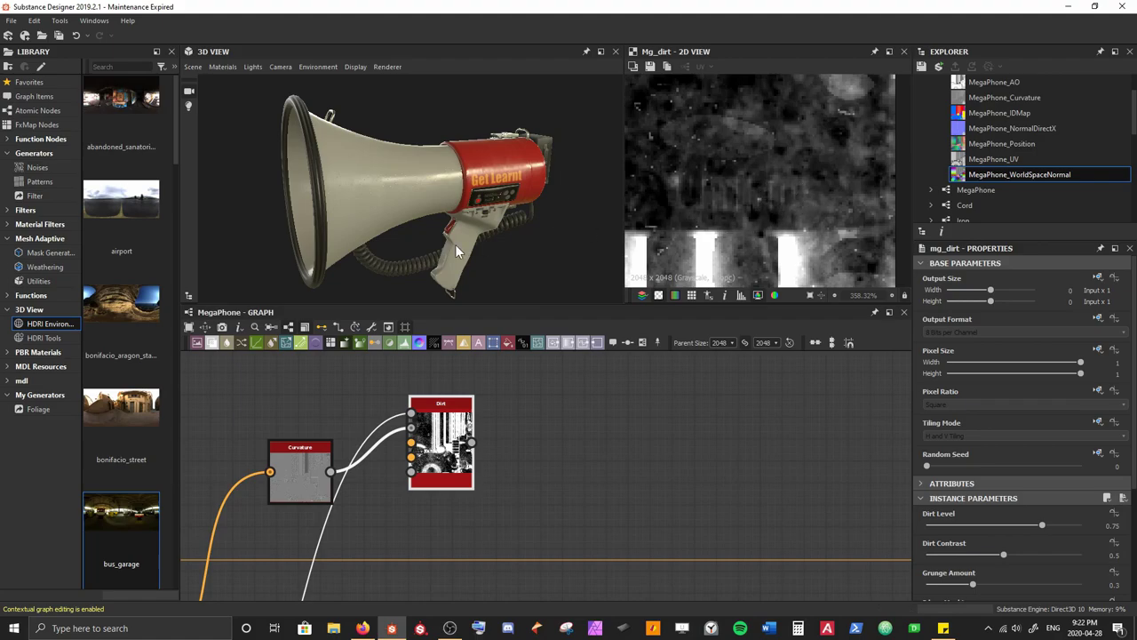
scroll(551, 436, down, 5)
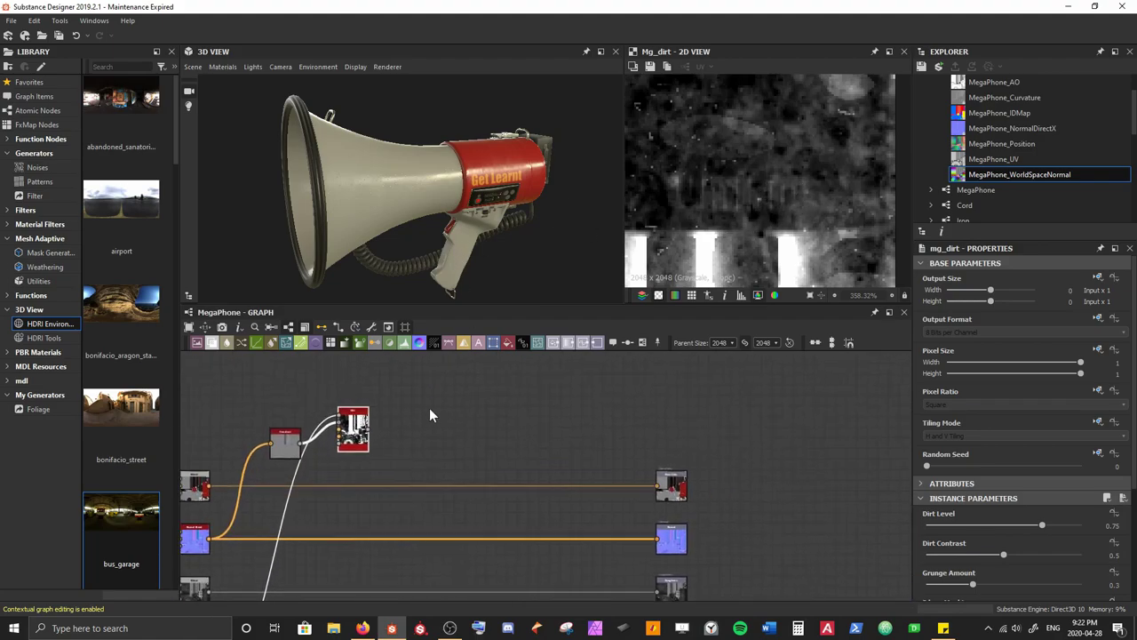
Insert a Copy-mode Blend node on the red base colour link and slide it right
key(space)
text(bl)
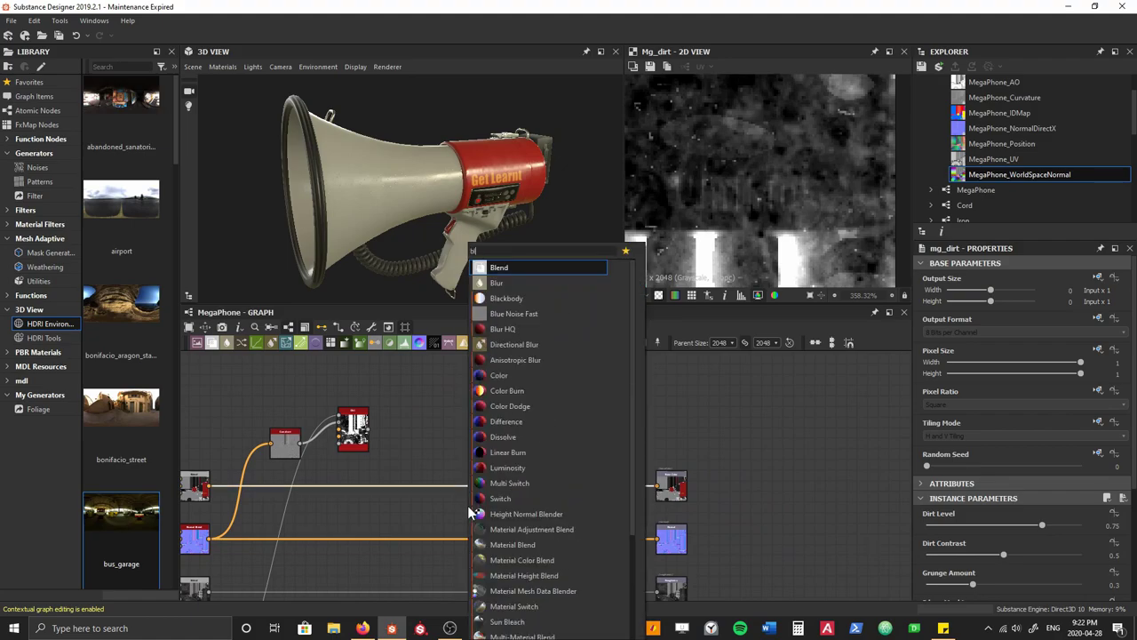
key(Return)
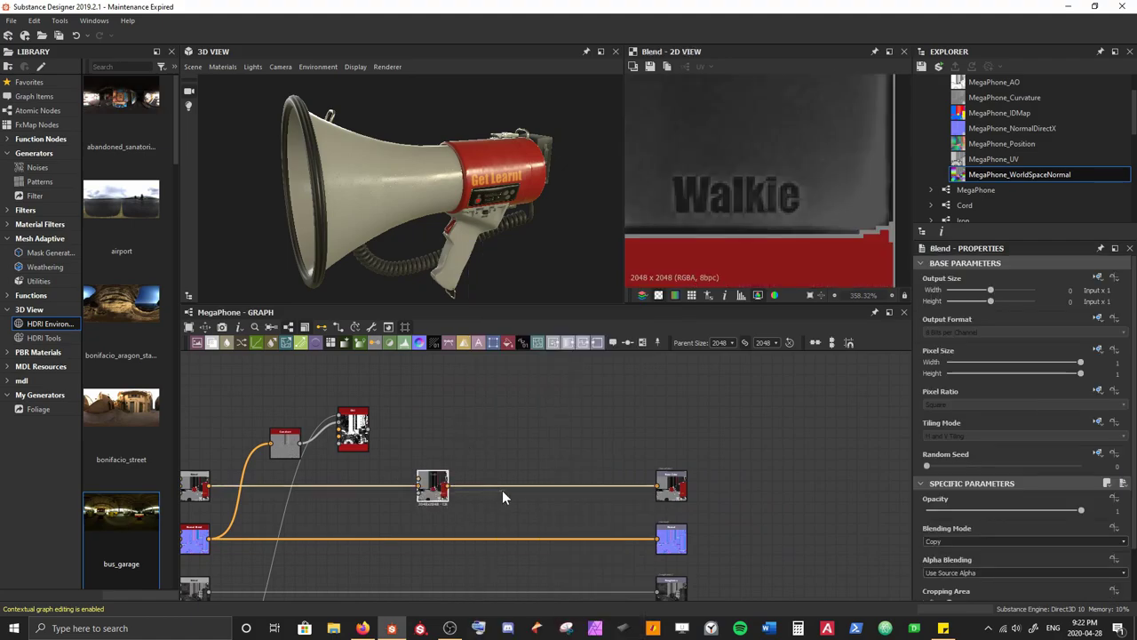
key(space)
key(Escape)
drag(446, 494, 515, 495)
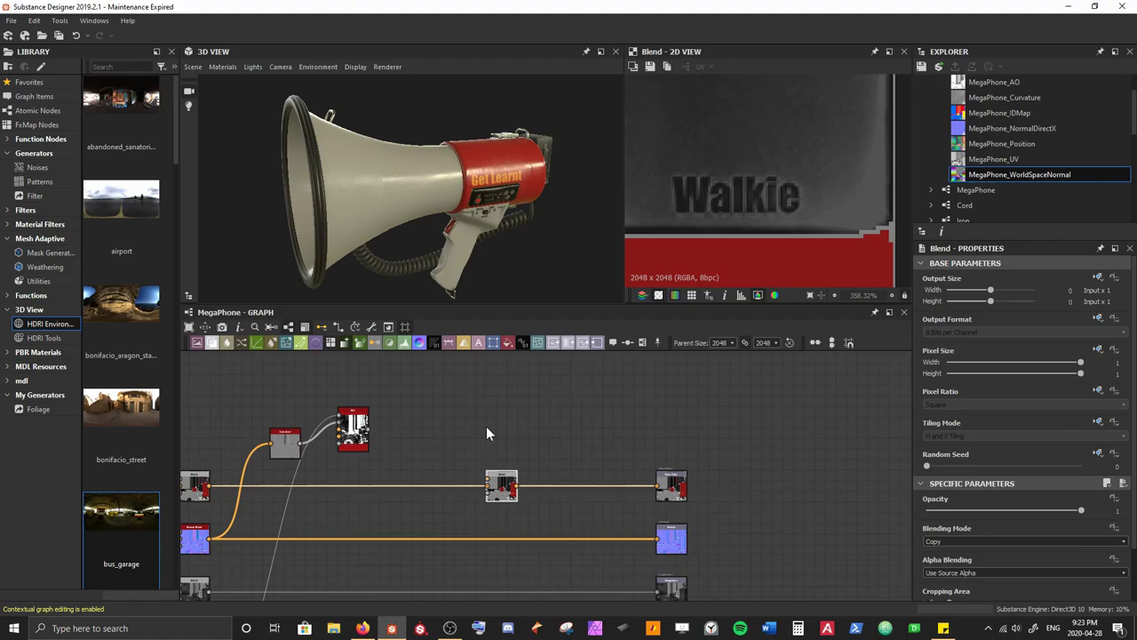
scroll(444, 456, up, 5)
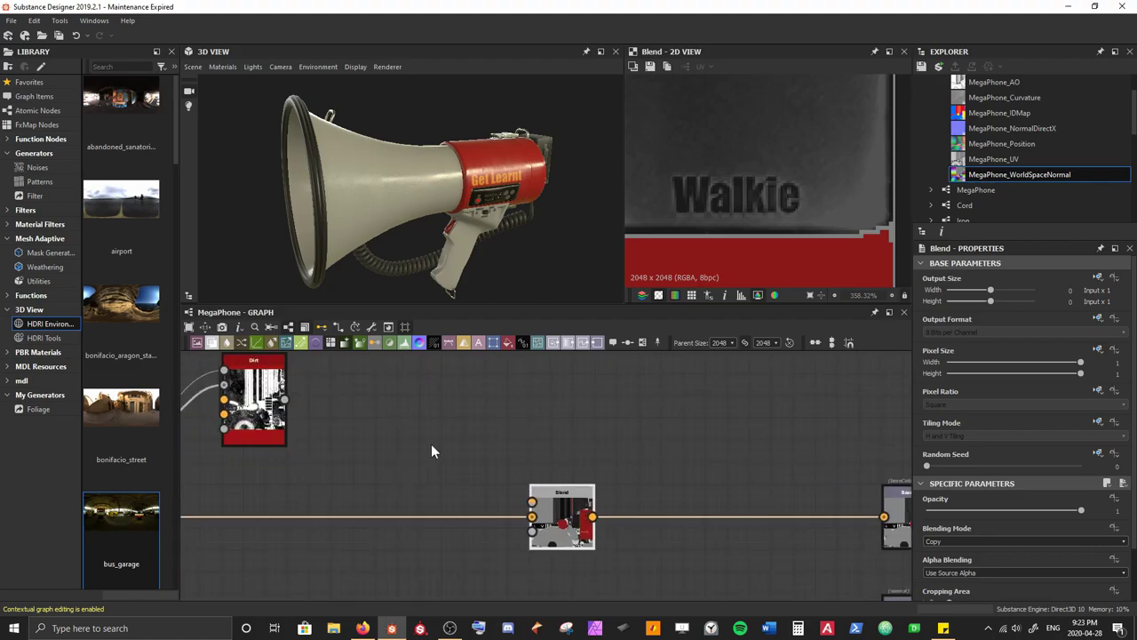
Add a White Noise Fast node (2048x2048, L16) and drag its output toward the Blend
key(space)
text(noise)
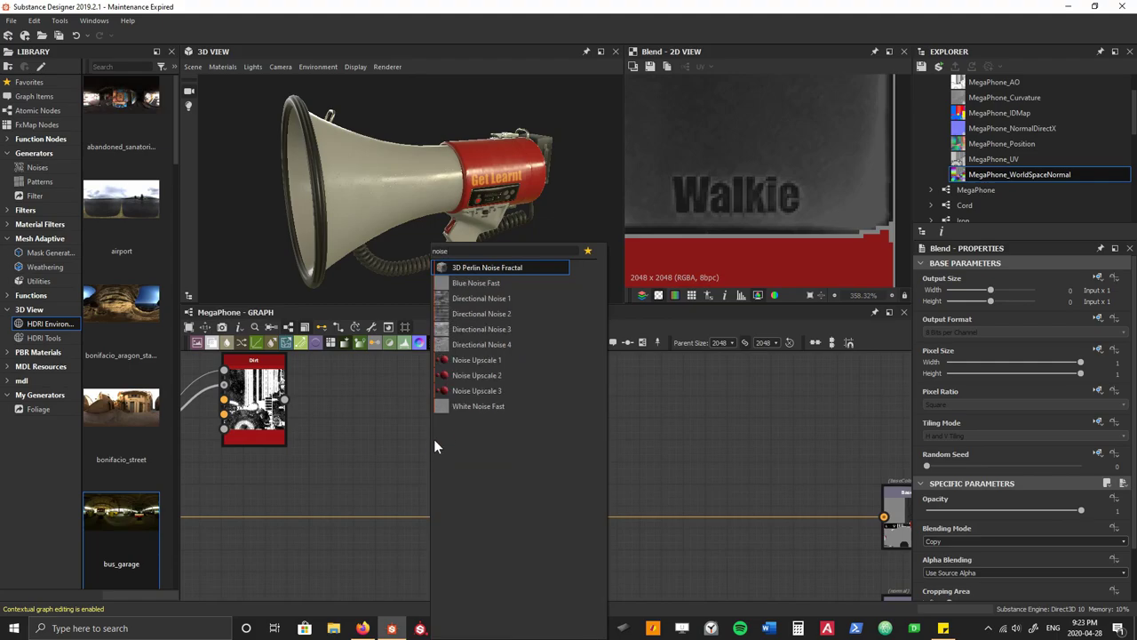
click(465, 406)
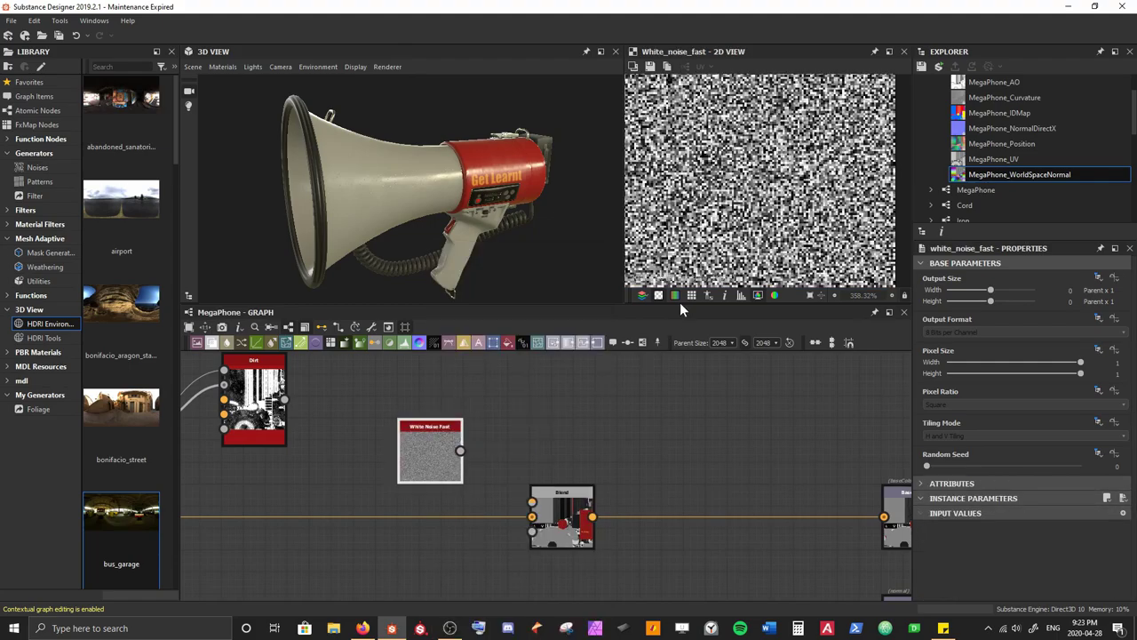
scroll(698, 229, up, 3)
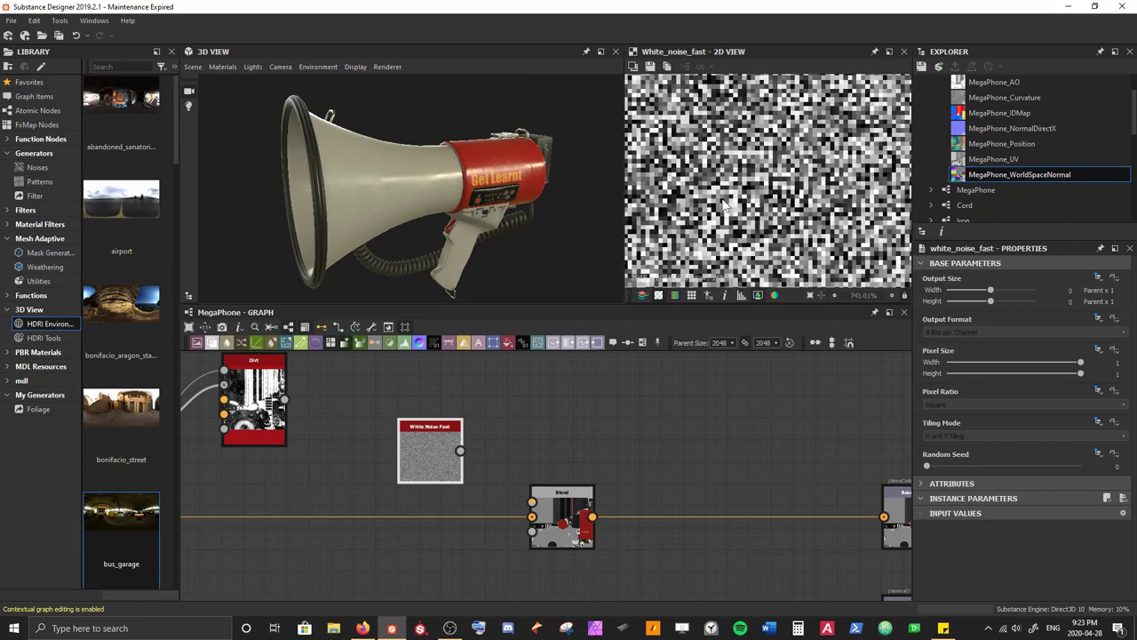
scroll(737, 200, up, 3)
scroll(755, 191, up, 1)
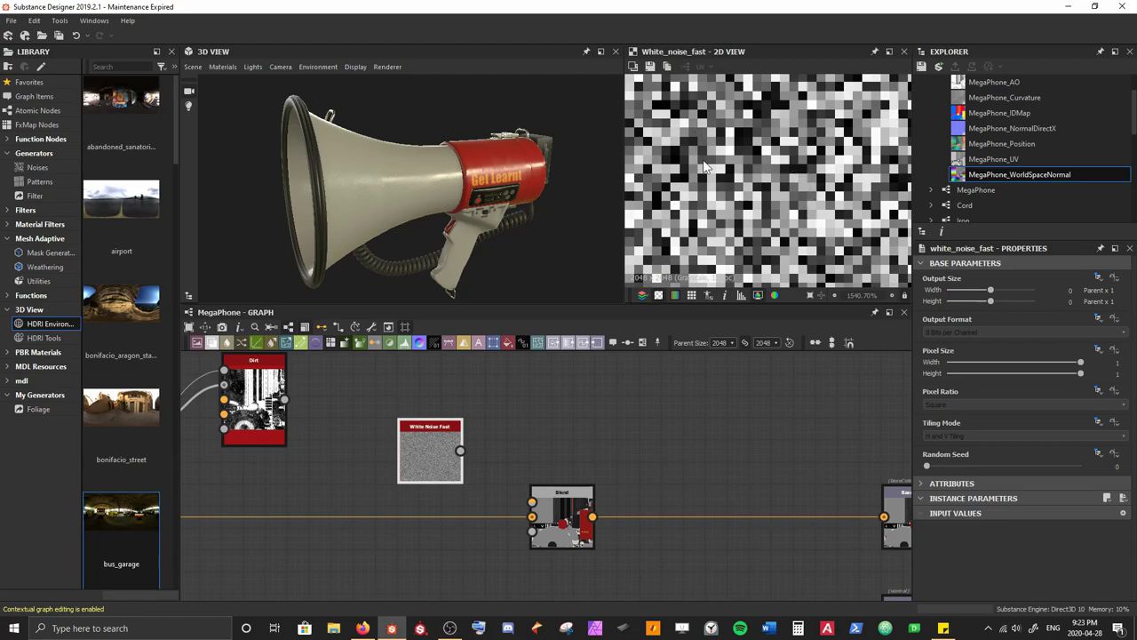
mouse_move(444, 477)
mouse_down()
mouse_move(377, 475)
mouse_move(496, 406)
mouse_move(538, 500)
mouse_move(482, 440)
mouse_move(455, 472)
mouse_up()
Insert a Gradient Map between White Noise Fast and the Blend foreground, then inspect the speckles
text(grad)
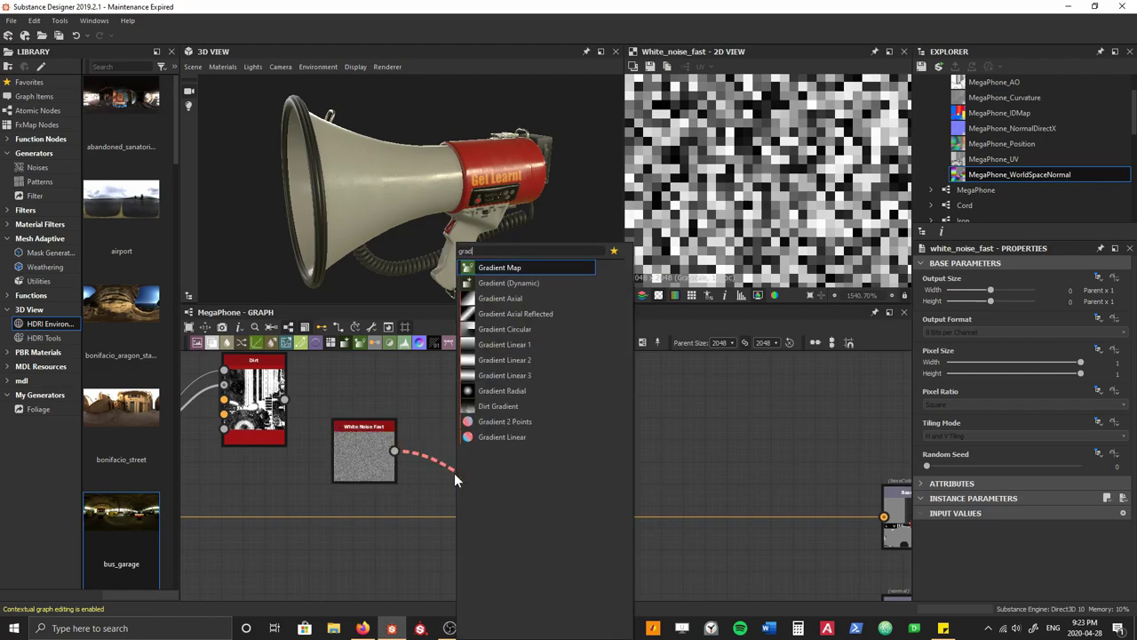
key(Return)
drag(459, 500, 450, 467)
scroll(382, 167, up, 10)
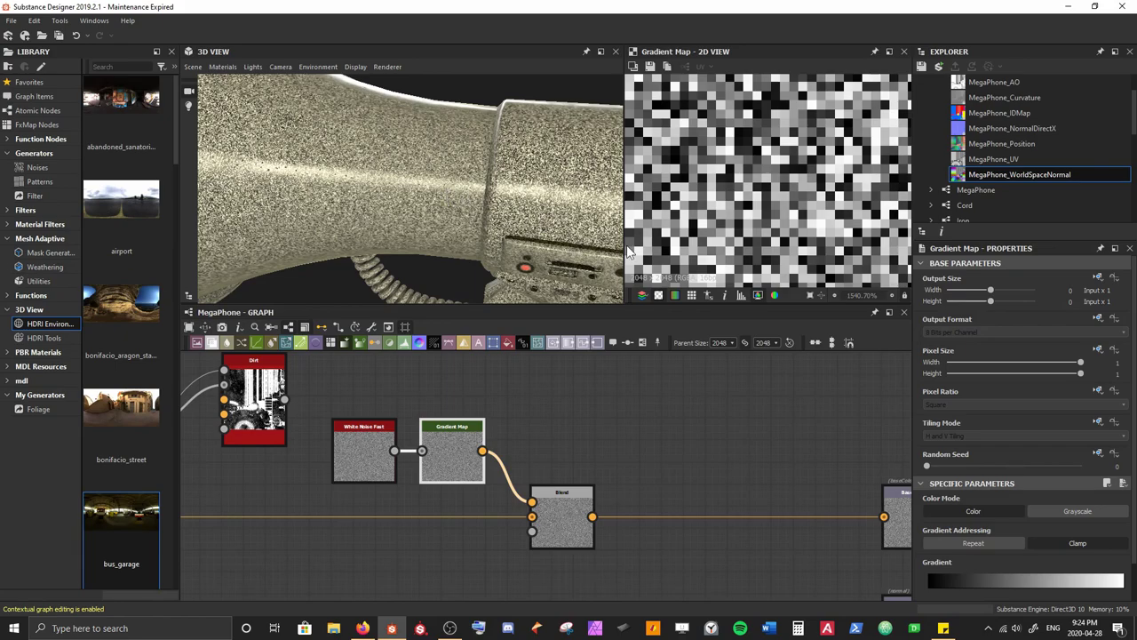
drag(446, 188, 455, 223)
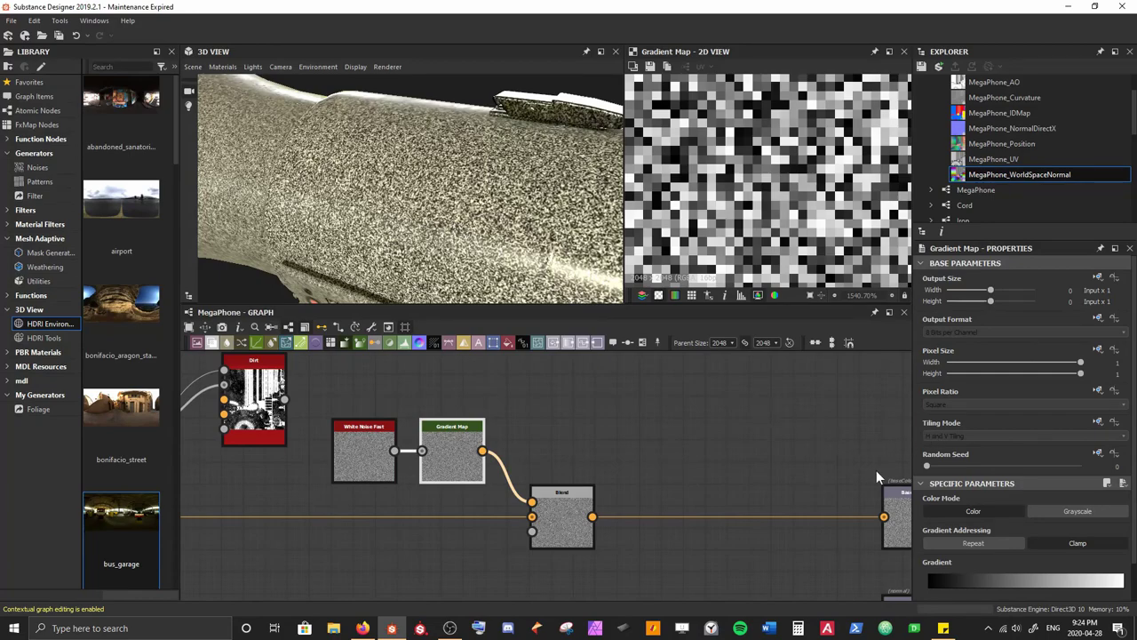
Open the Gradient Map's gradient editor and make the white end key dark brown
scroll(977, 515, down, 1)
click(1086, 576)
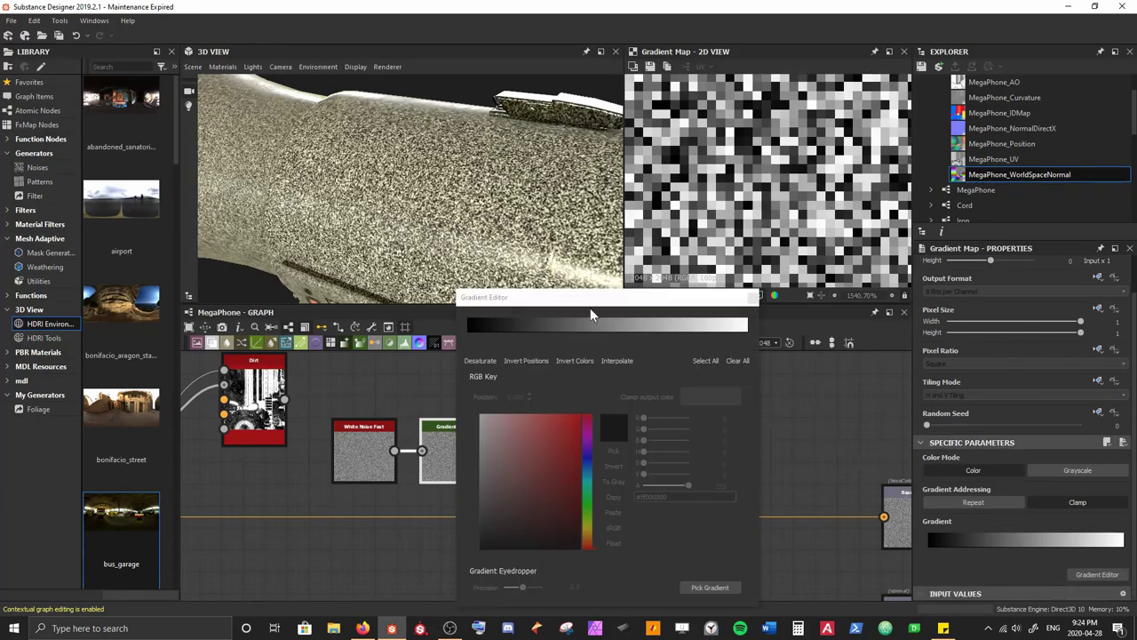
drag(589, 306, 532, 312)
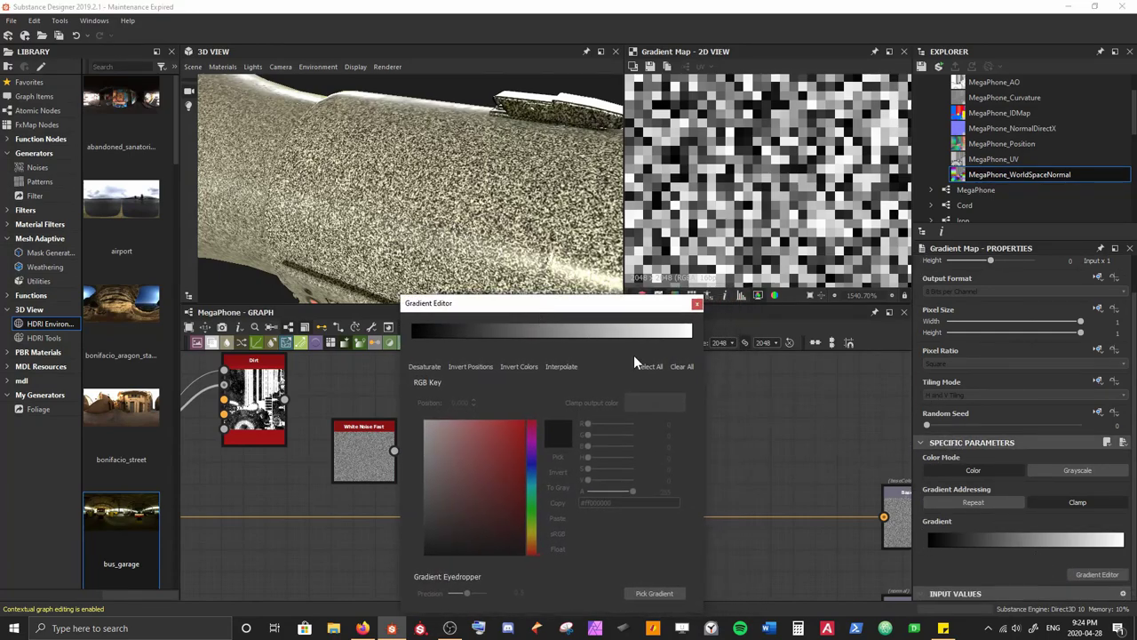
click(690, 338)
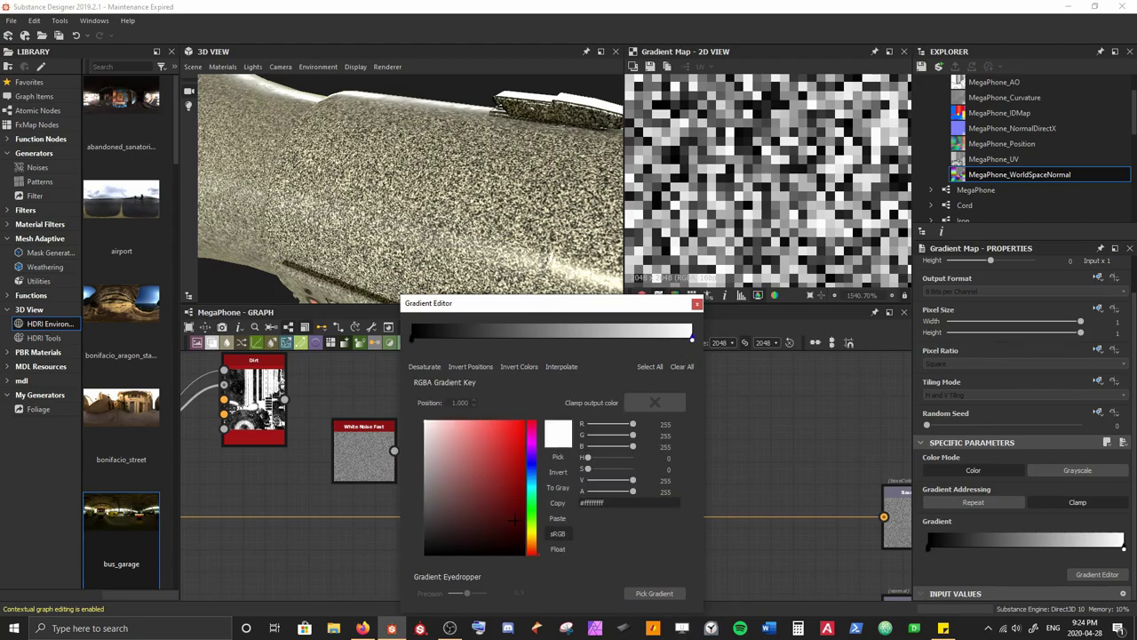
click(532, 543)
click(510, 511)
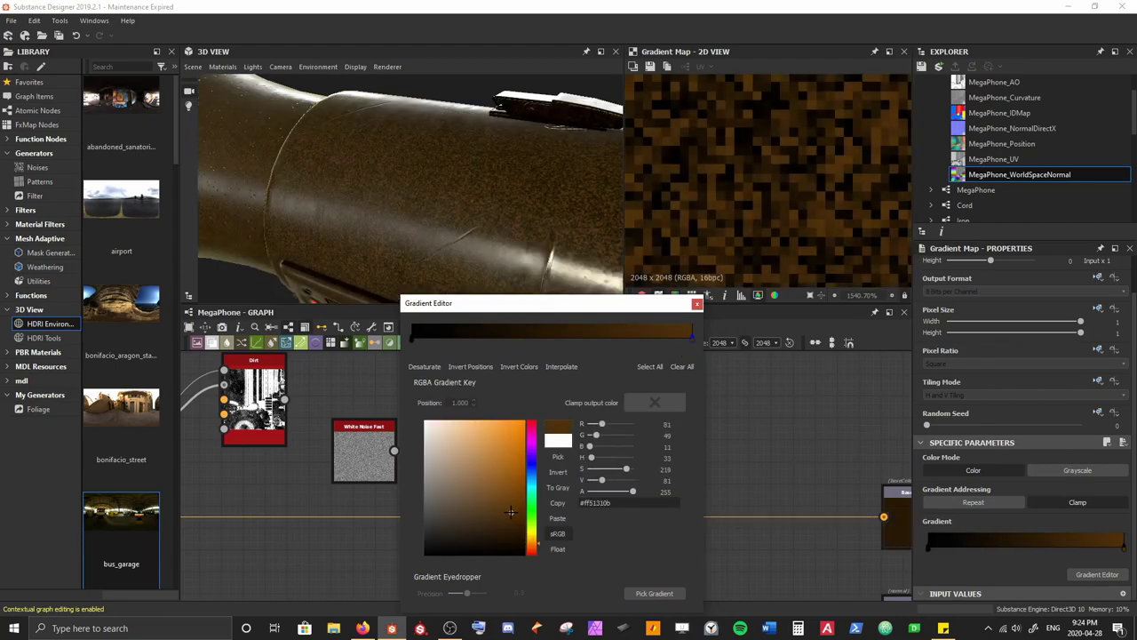
Recolour the black start key to a dark brown too
click(411, 337)
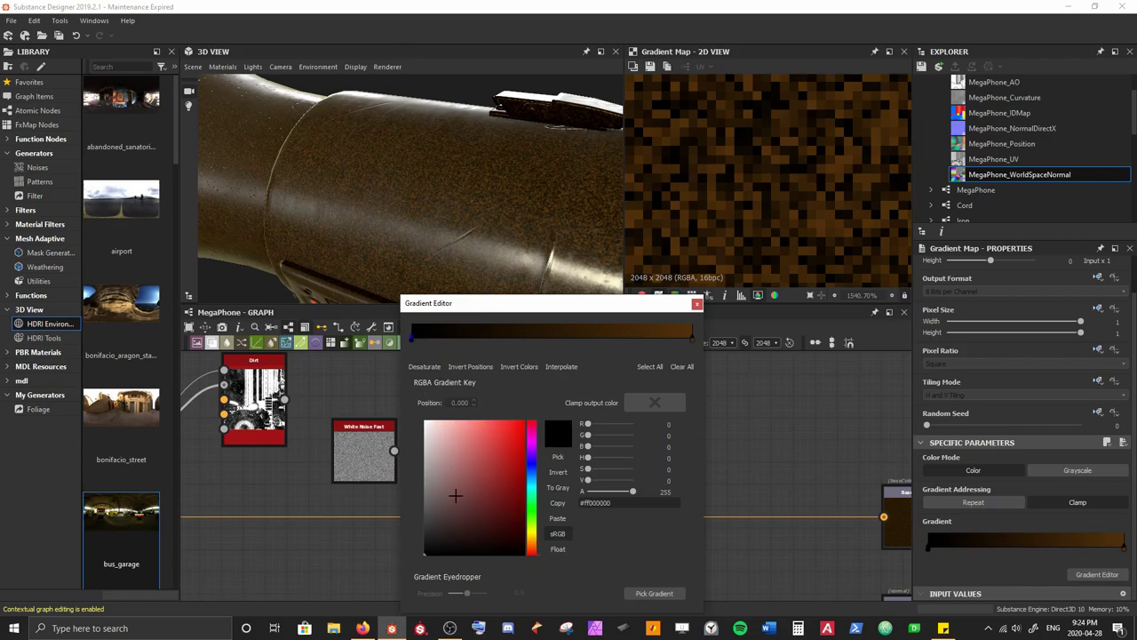
click(502, 541)
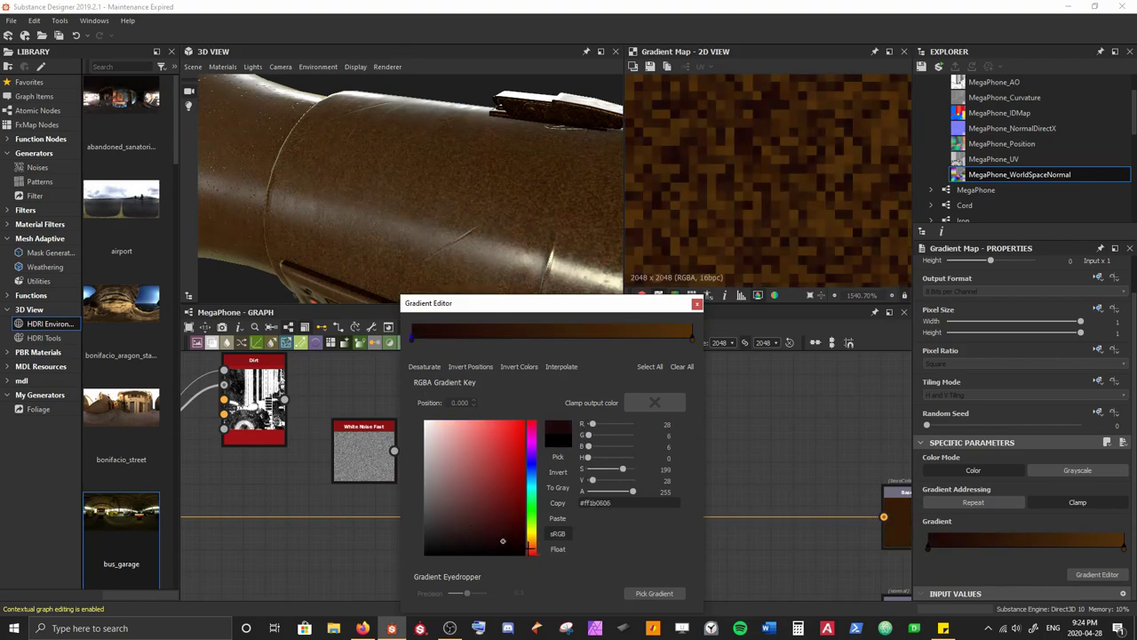
click(530, 544)
click(514, 537)
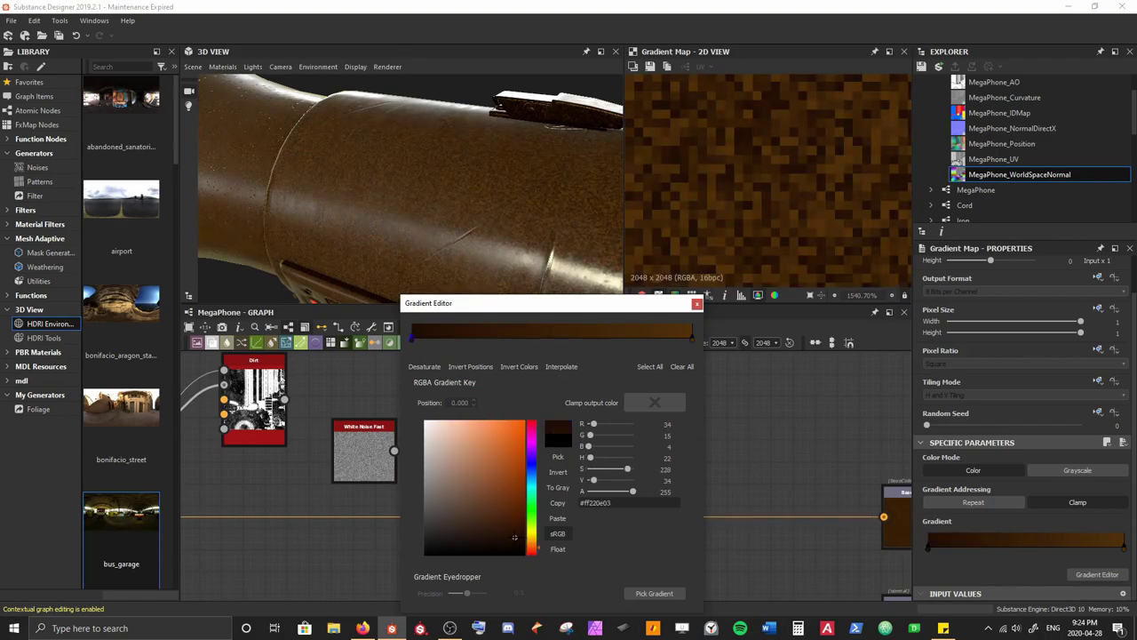
Add a yellower brown key at 0.232, shift it further right, and close the editor
click(476, 337)
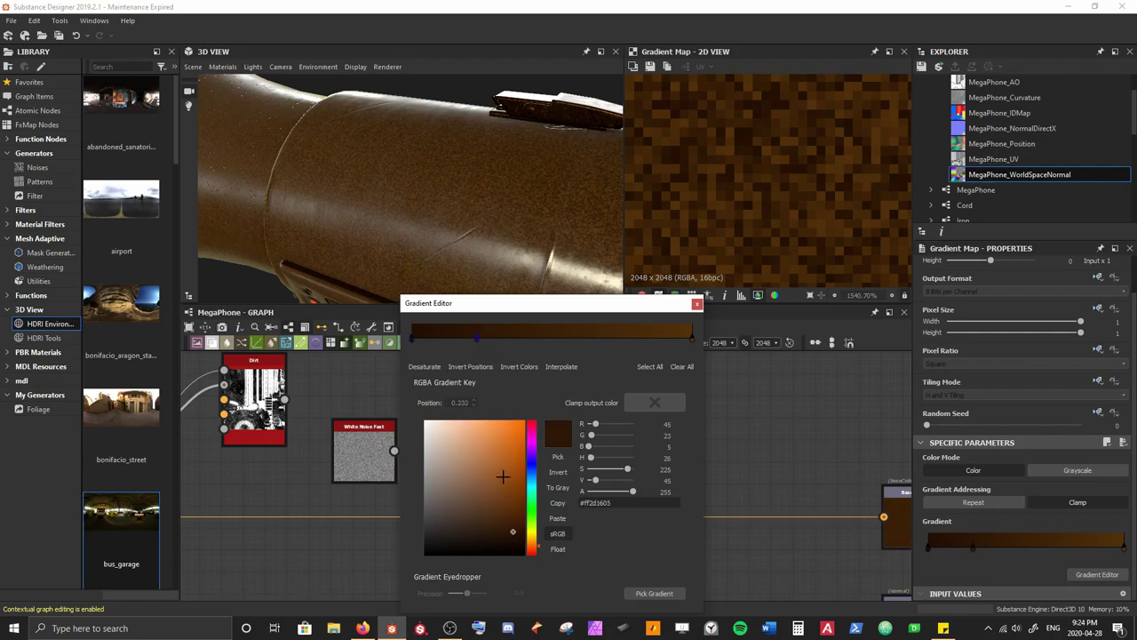
click(506, 522)
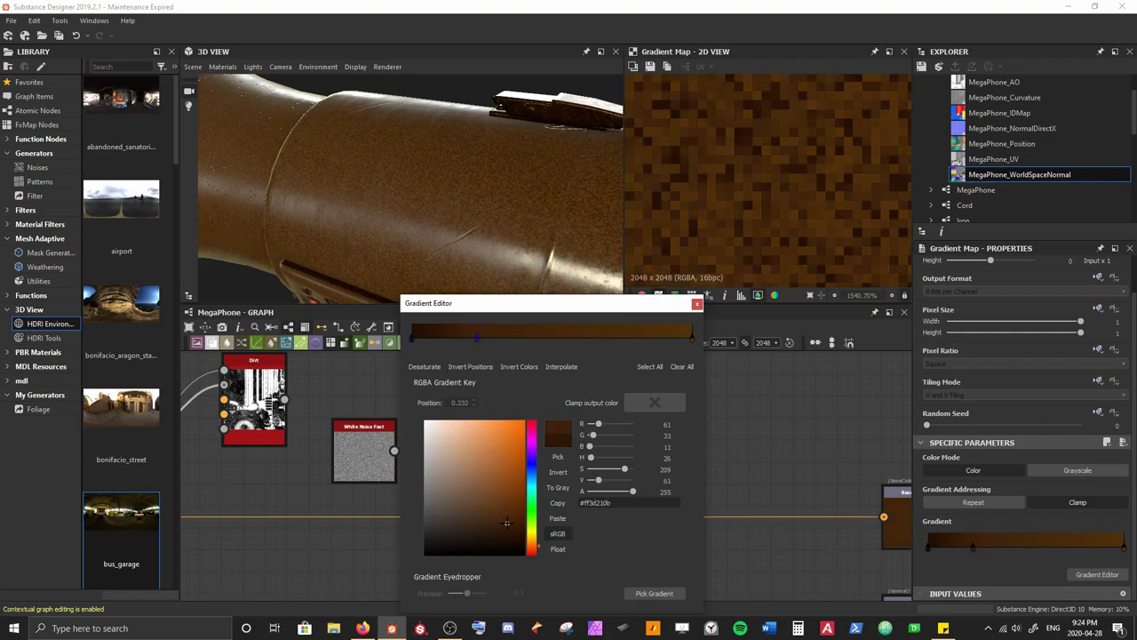
click(518, 517)
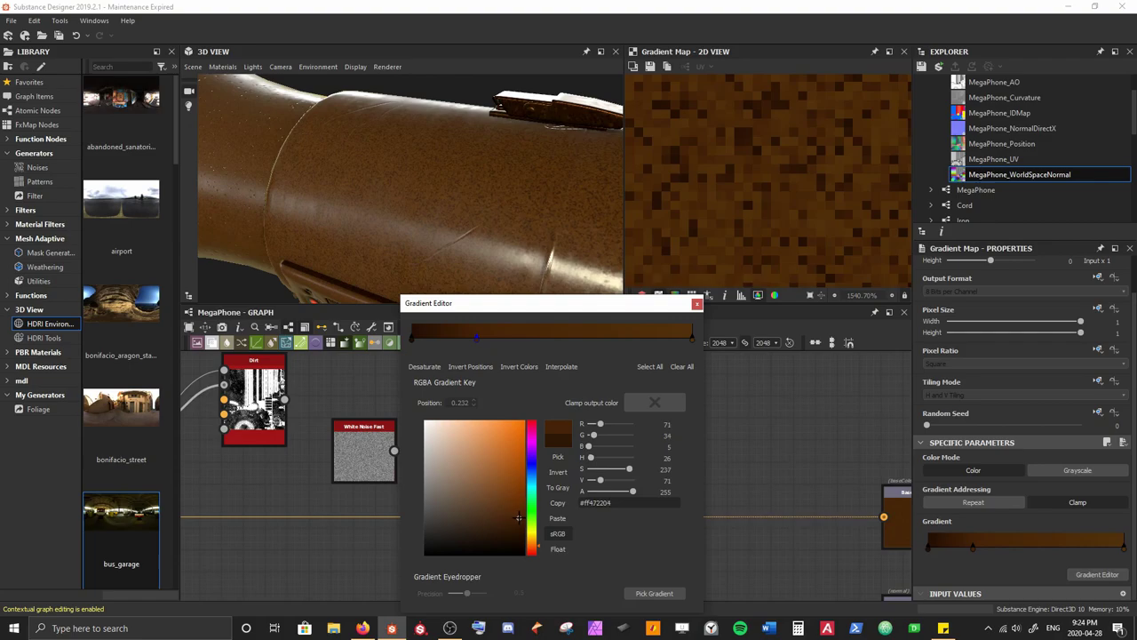
click(500, 521)
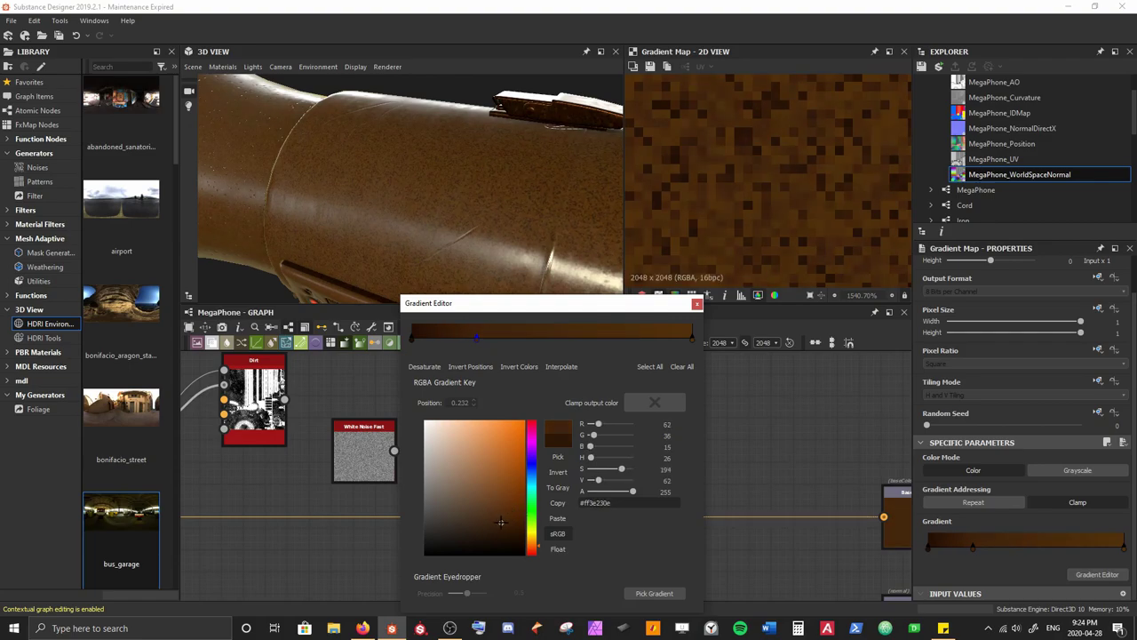
click(534, 539)
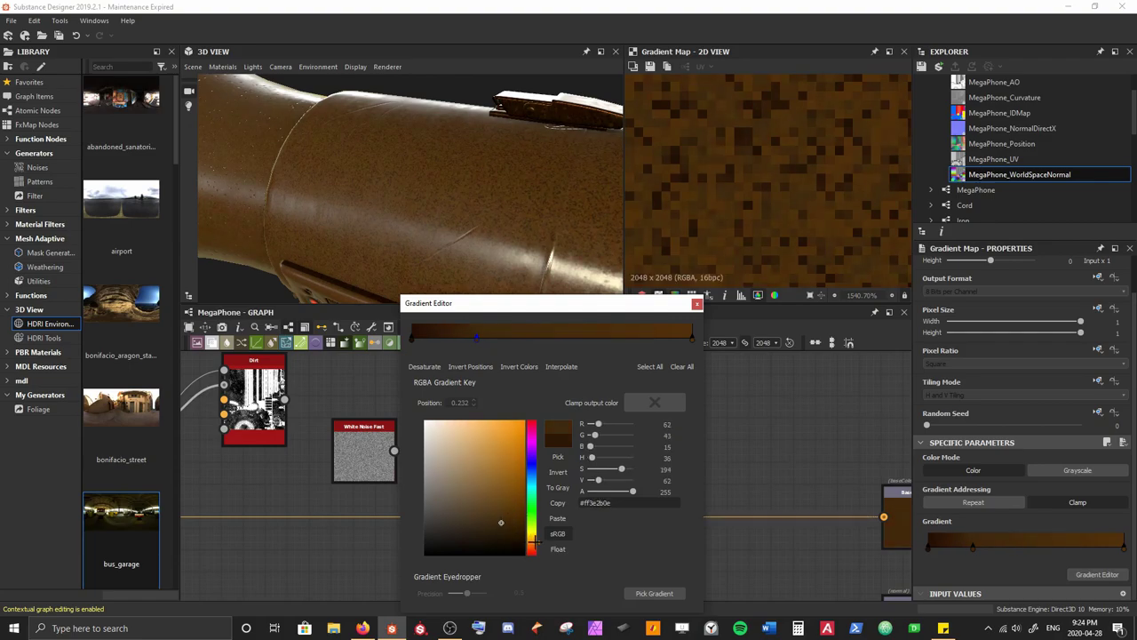
drag(390, 218, 432, 173)
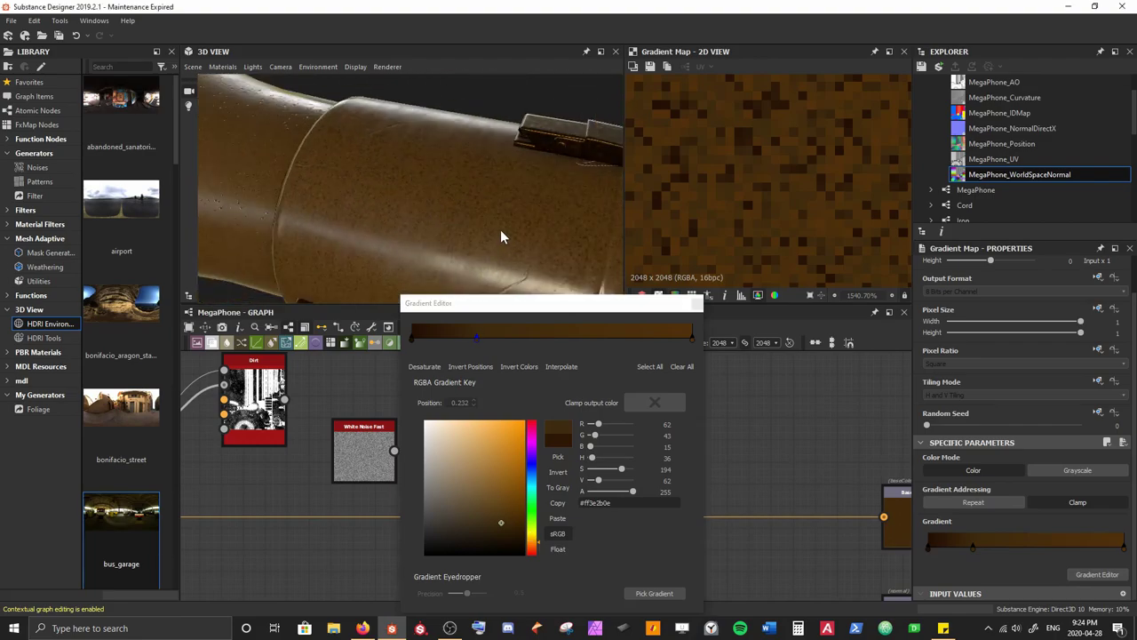
drag(503, 237, 482, 216)
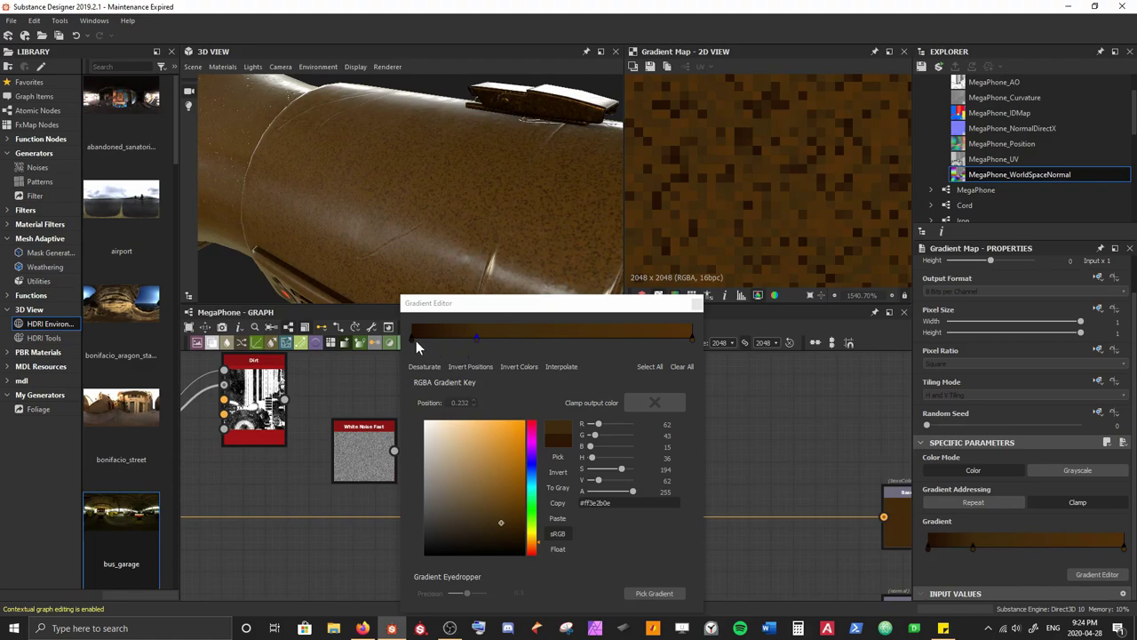
drag(477, 337, 527, 349)
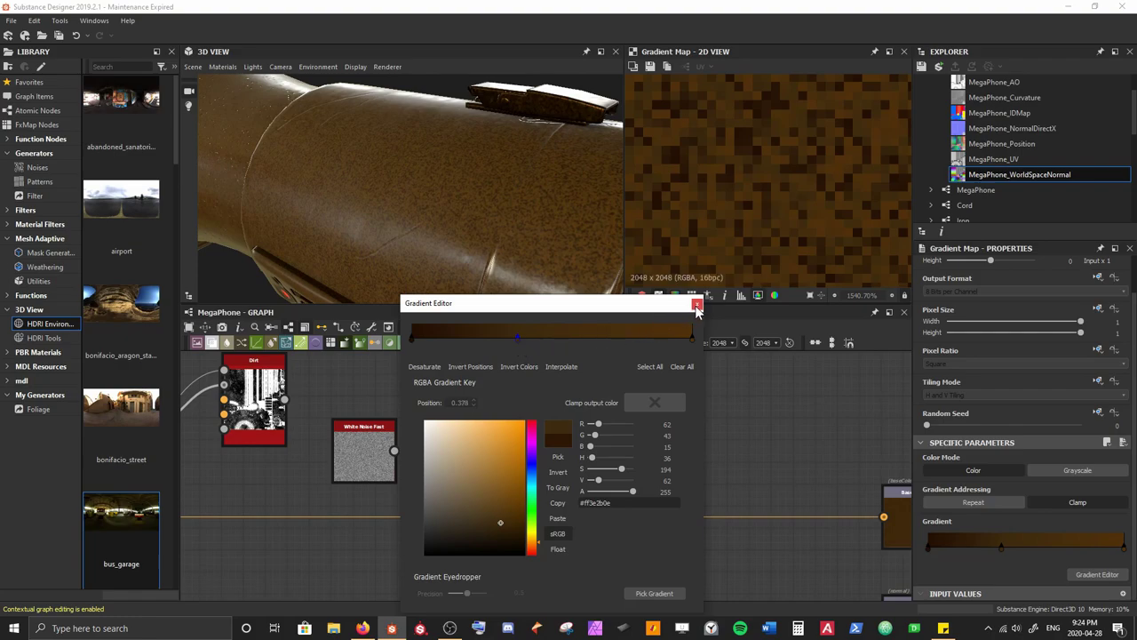
click(697, 303)
Wire the Dirt node's Mask output into the Blend's opacity input to mask the grime
click(566, 420)
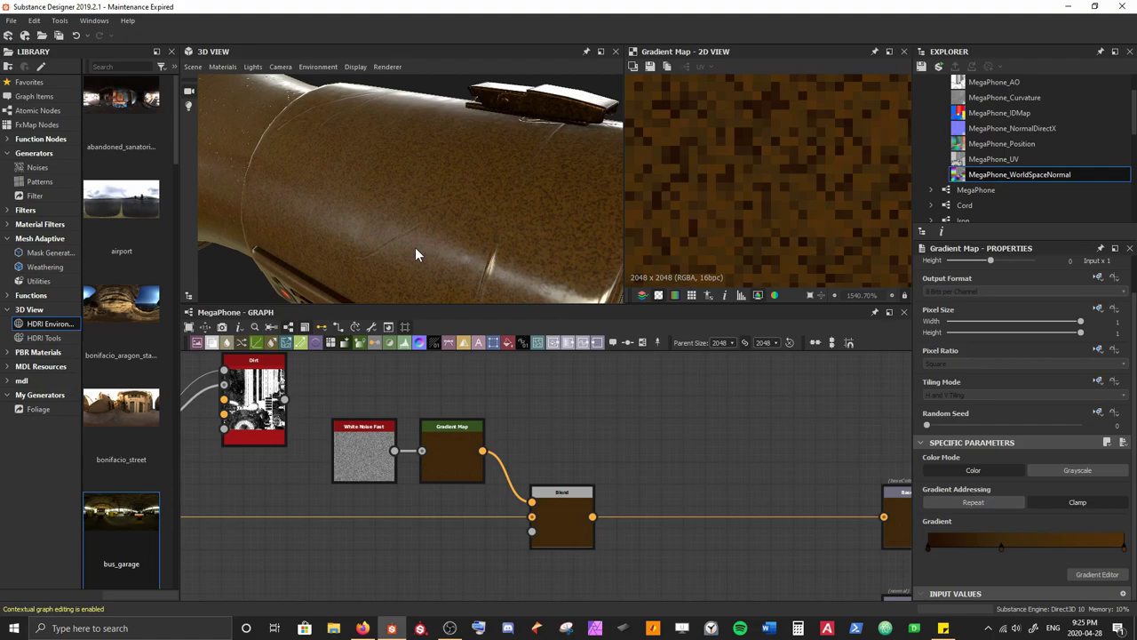
drag(415, 247, 408, 206)
drag(521, 199, 460, 214)
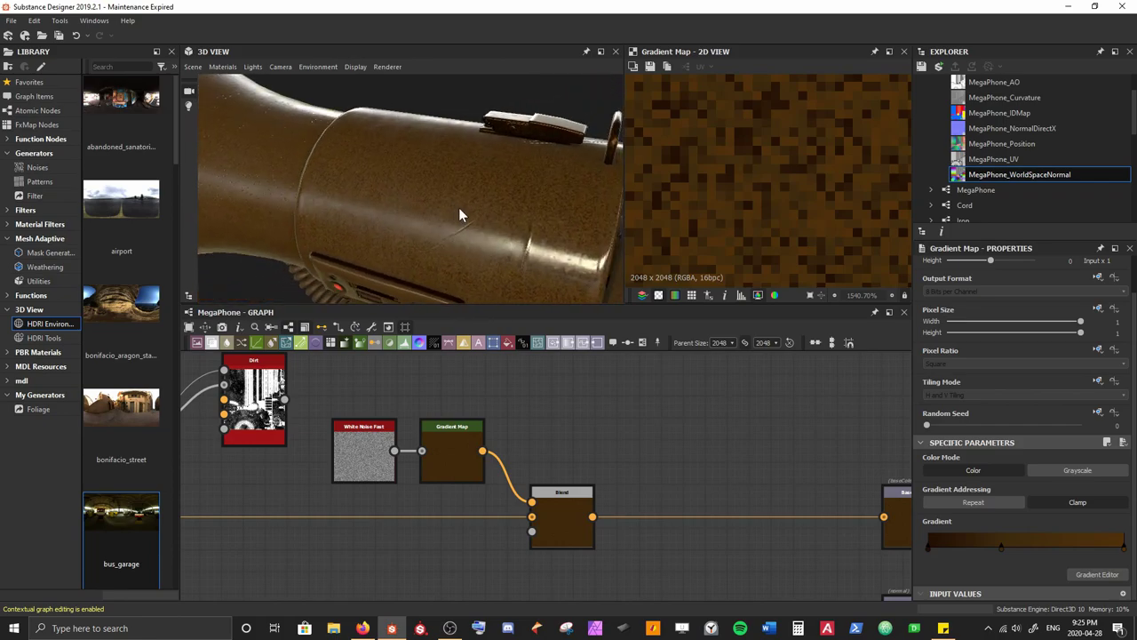
middle_drag(279, 403, 322, 398)
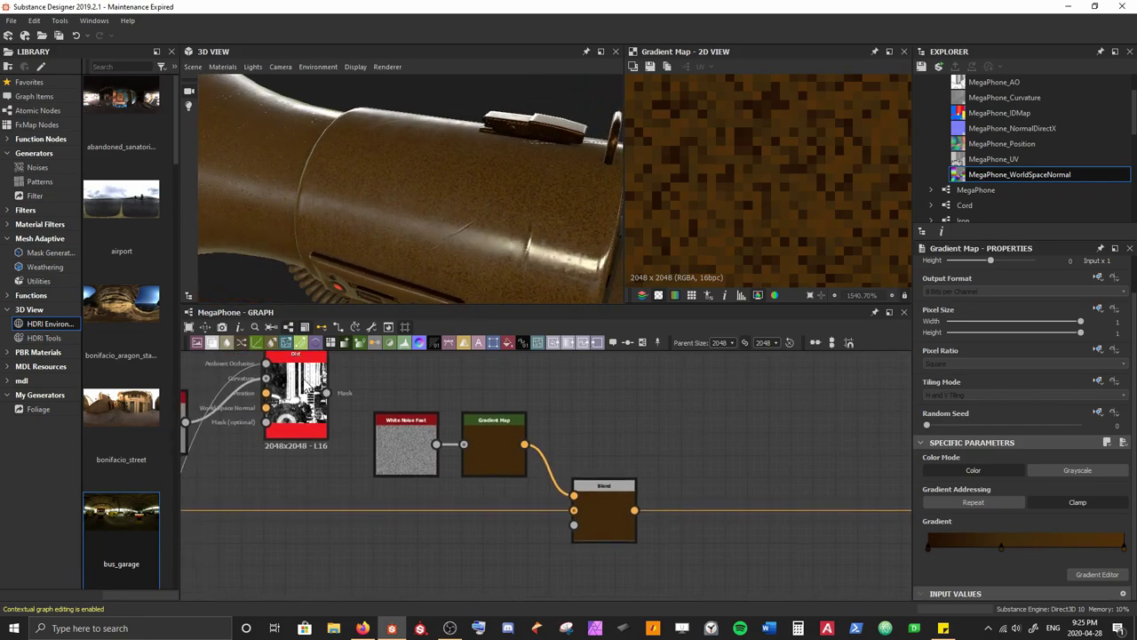
drag(326, 393, 573, 526)
Show the Blend output in the 2D view, zoomed in on the Walkie lettering
drag(424, 195, 409, 169)
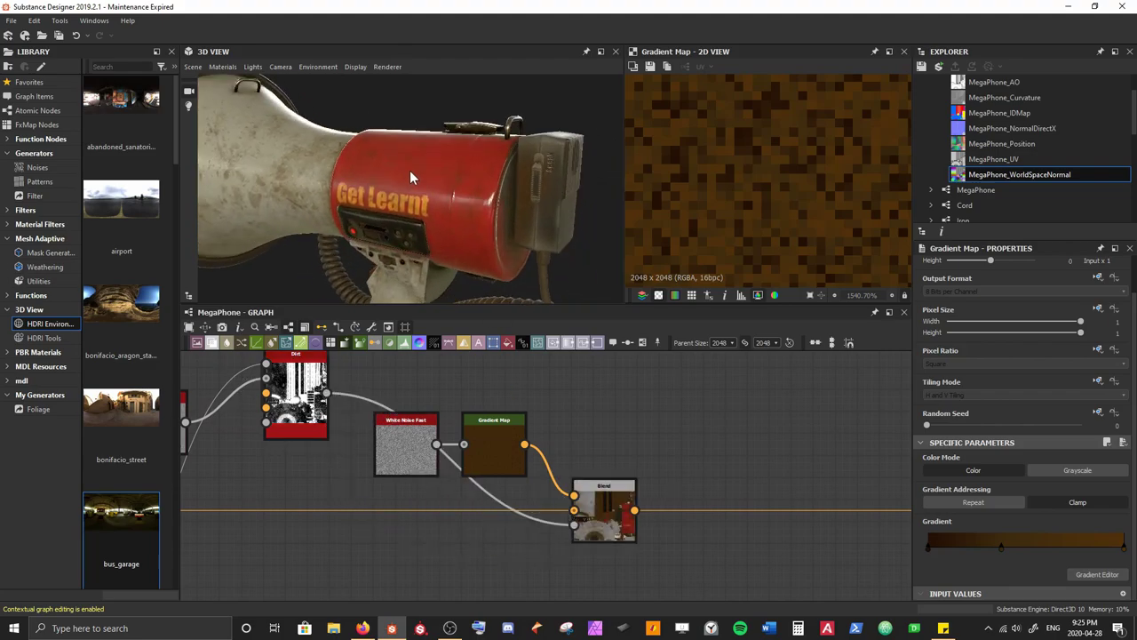
double_click(604, 520)
scroll(661, 234, down, 3)
middle_drag(661, 235, 720, 142)
scroll(761, 214, down, 2)
middle_drag(756, 195, 750, 273)
middle_drag(723, 150, 731, 194)
scroll(729, 193, up, 3)
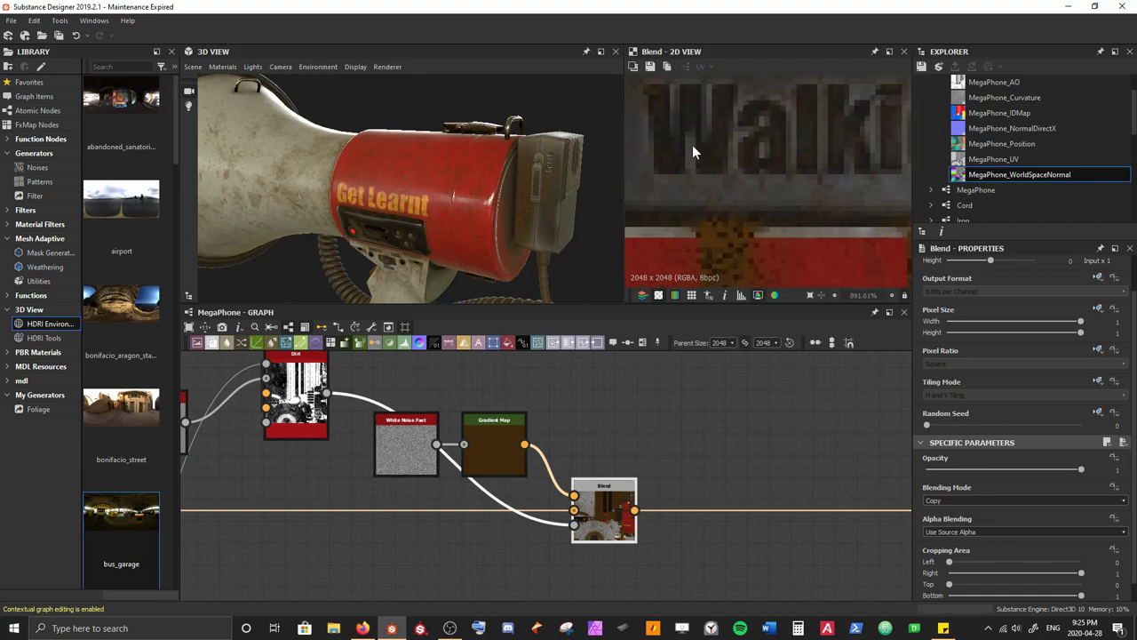
middle_drag(692, 145, 726, 131)
Orbit around the megaphone to check the grime on the Walkie box and Get Learnt label
drag(494, 189, 451, 168)
scroll(438, 246, up, 5)
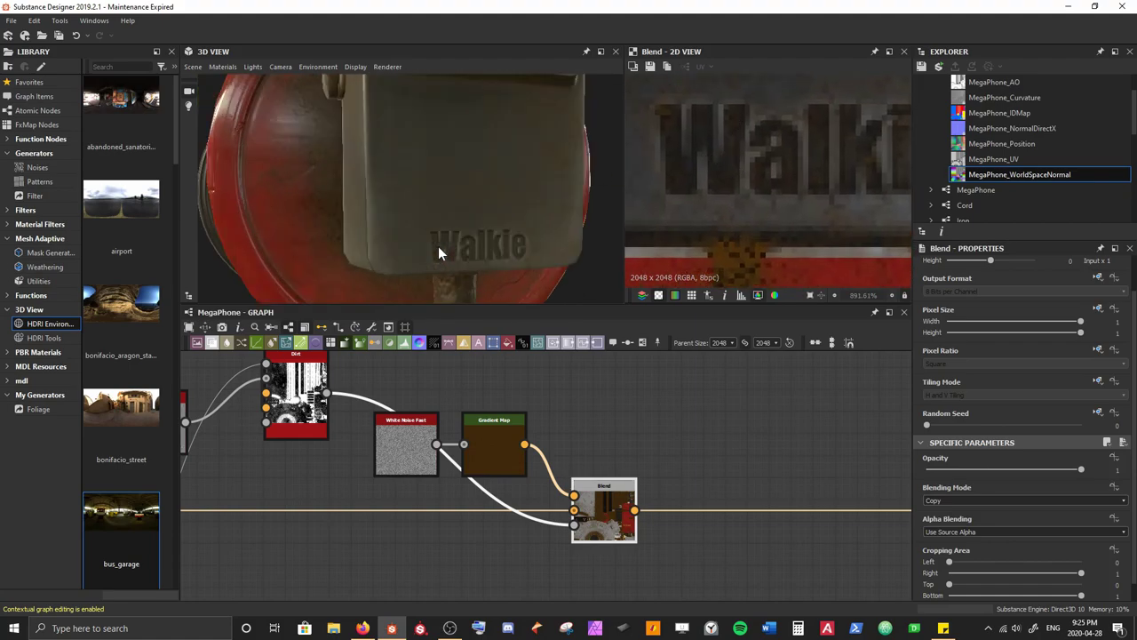
drag(433, 219, 429, 164)
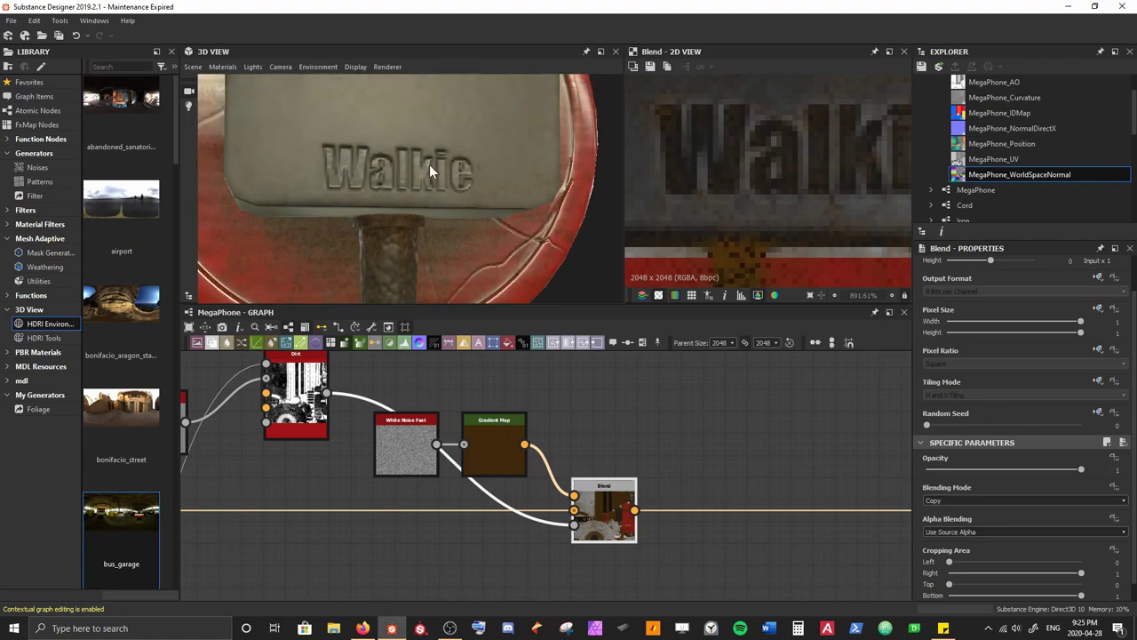
drag(348, 167, 446, 205)
scroll(446, 205, down, 5)
drag(391, 175, 414, 104)
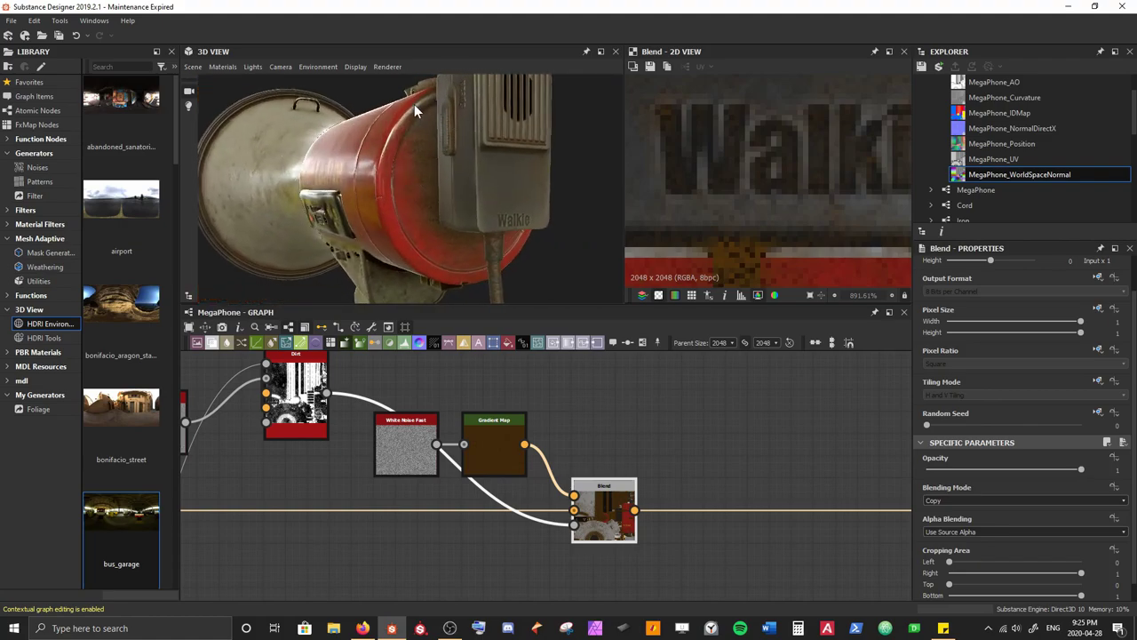
mouse_move(479, 210)
mouse_down()
mouse_move(465, 171)
mouse_move(546, 204)
mouse_move(427, 214)
mouse_move(470, 159)
mouse_move(506, 143)
mouse_move(503, 121)
mouse_move(432, 114)
mouse_move(392, 128)
mouse_move(441, 155)
mouse_move(408, 169)
mouse_move(436, 197)
mouse_move(473, 197)
mouse_move(420, 208)
mouse_move(462, 212)
mouse_up()
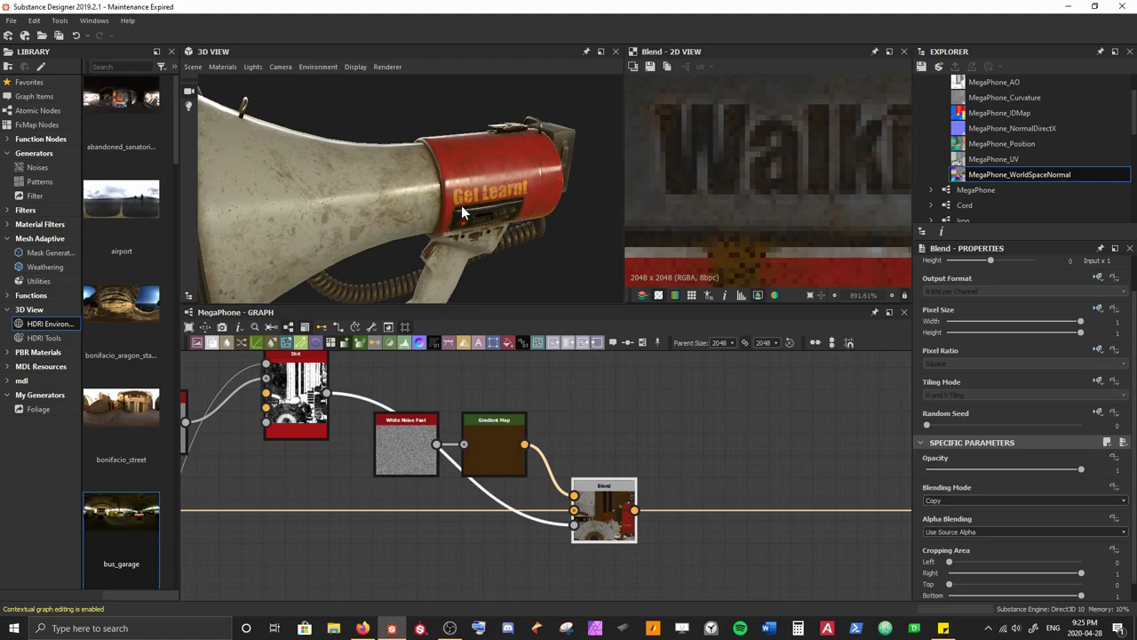
middle_drag(371, 438, 467, 480)
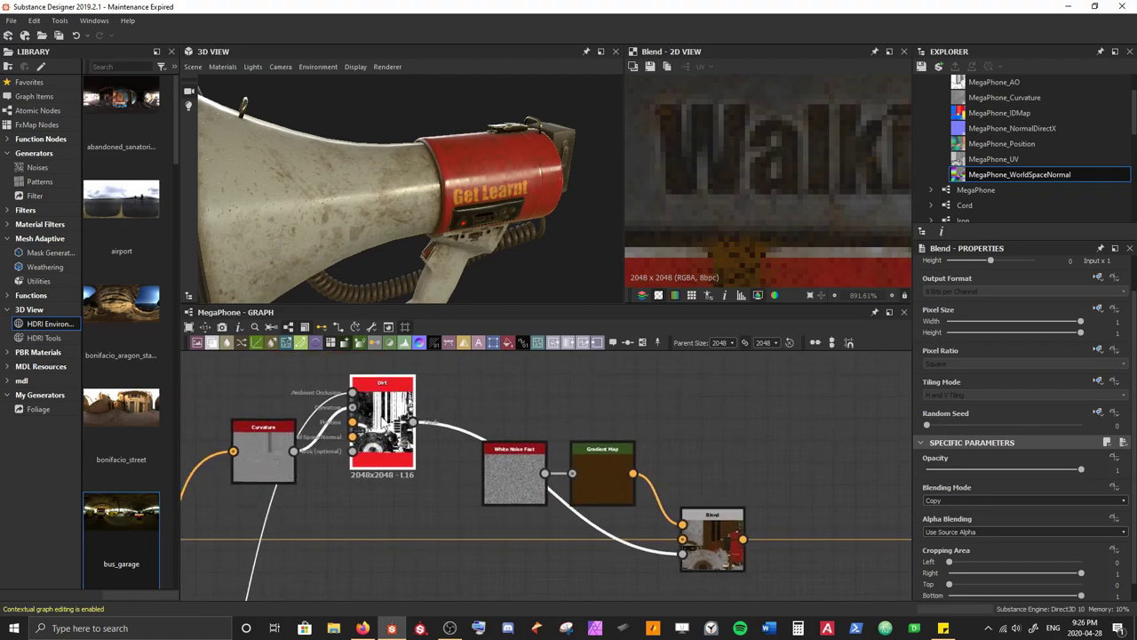
Select the Dirt node and zoom the 2D texture preview out
click(386, 449)
scroll(1042, 491, down, 1)
scroll(1039, 484, down, 2)
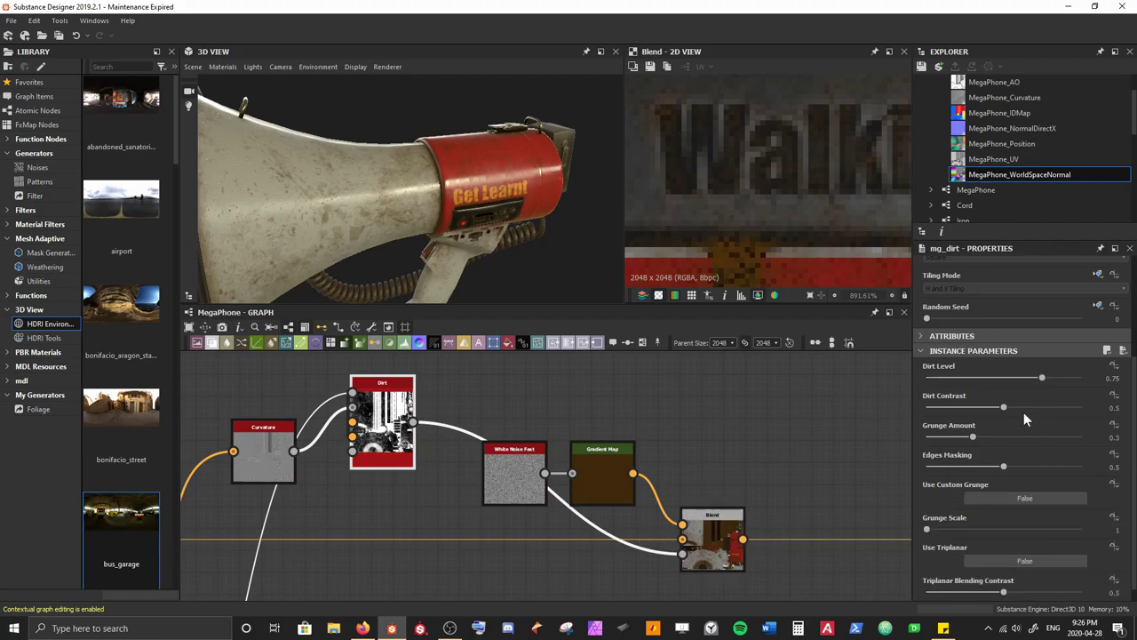
scroll(759, 184, down, 5)
scroll(759, 184, down, 5)
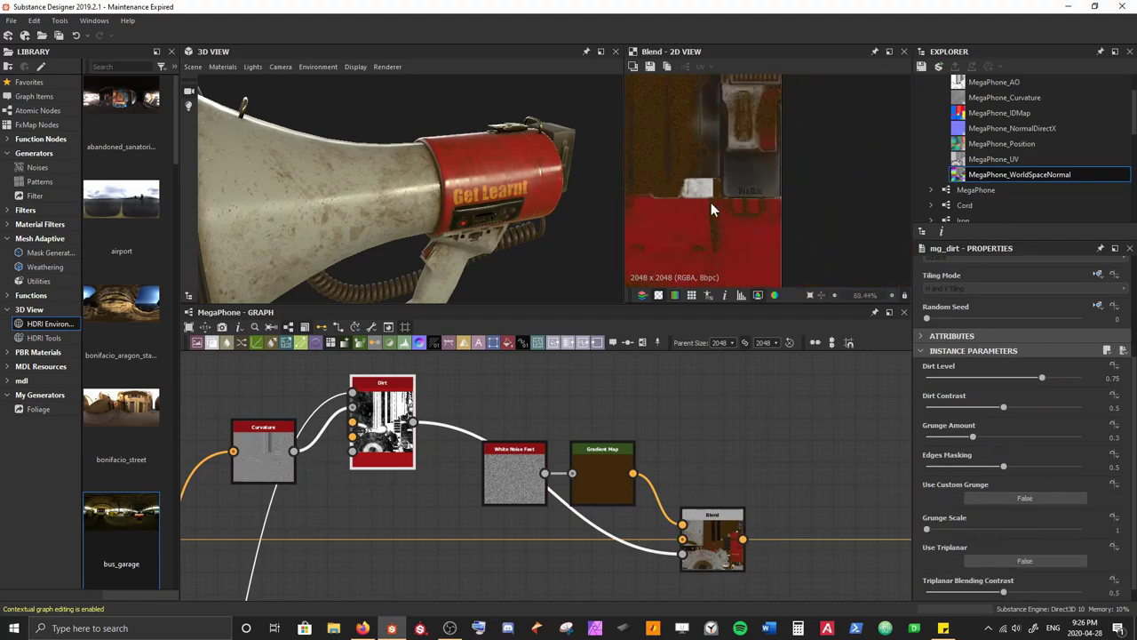
middle_drag(767, 181, 780, 157)
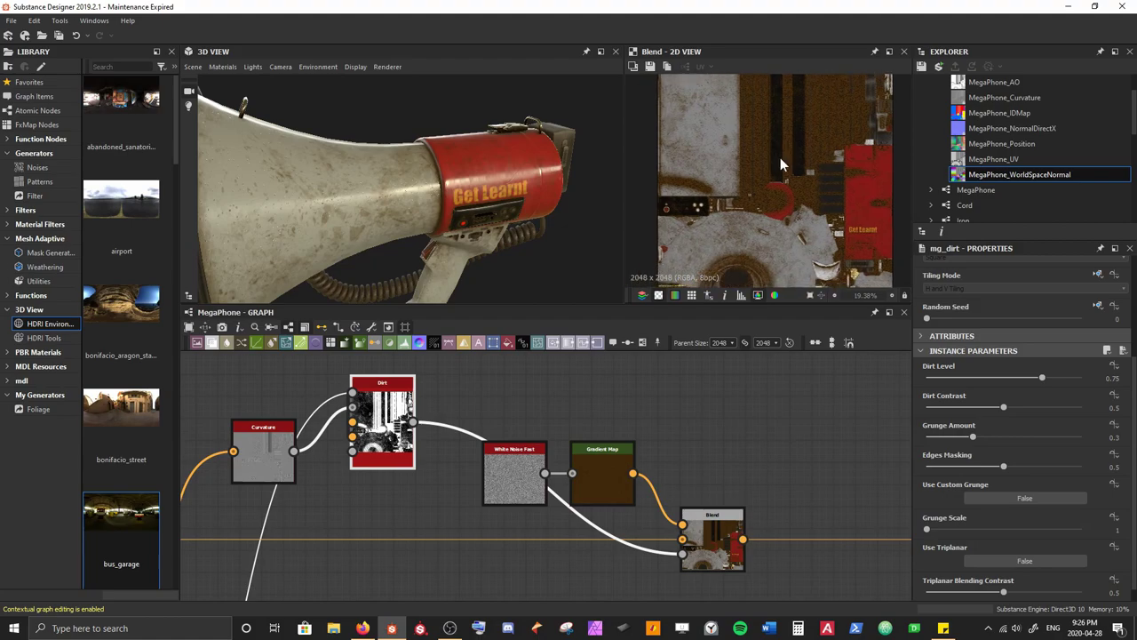
scroll(791, 158, down, 1)
Drag Dirt Level down to 0.49 and Grunge Amount up to 0.55
drag(1033, 382, 955, 416)
drag(957, 417, 1032, 379)
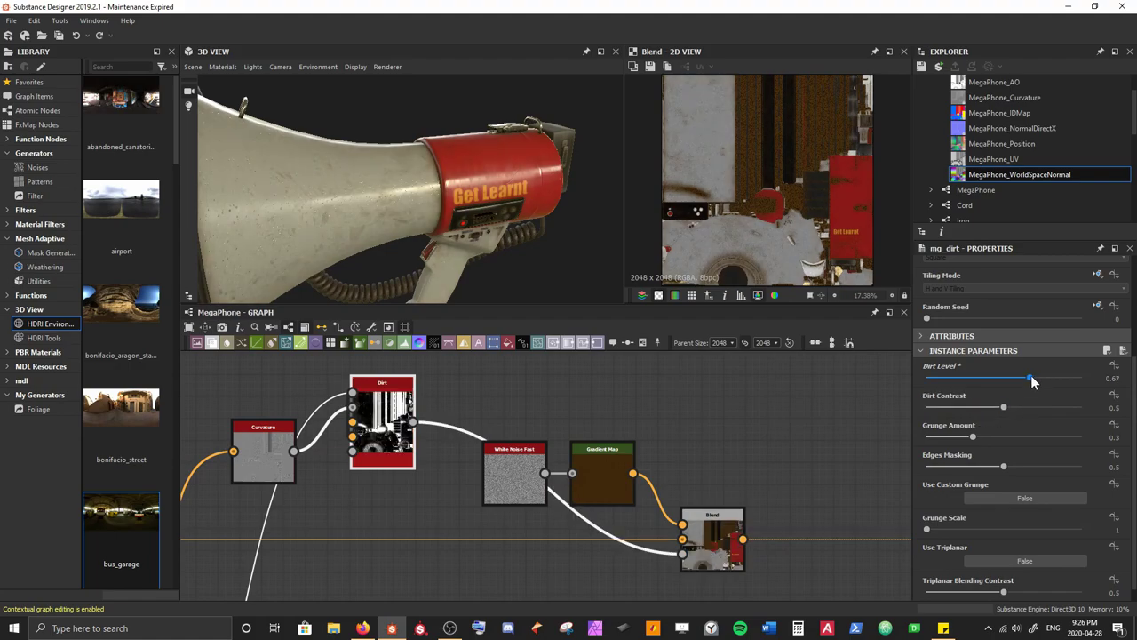
drag(976, 436, 1008, 436)
drag(1028, 378, 1001, 382)
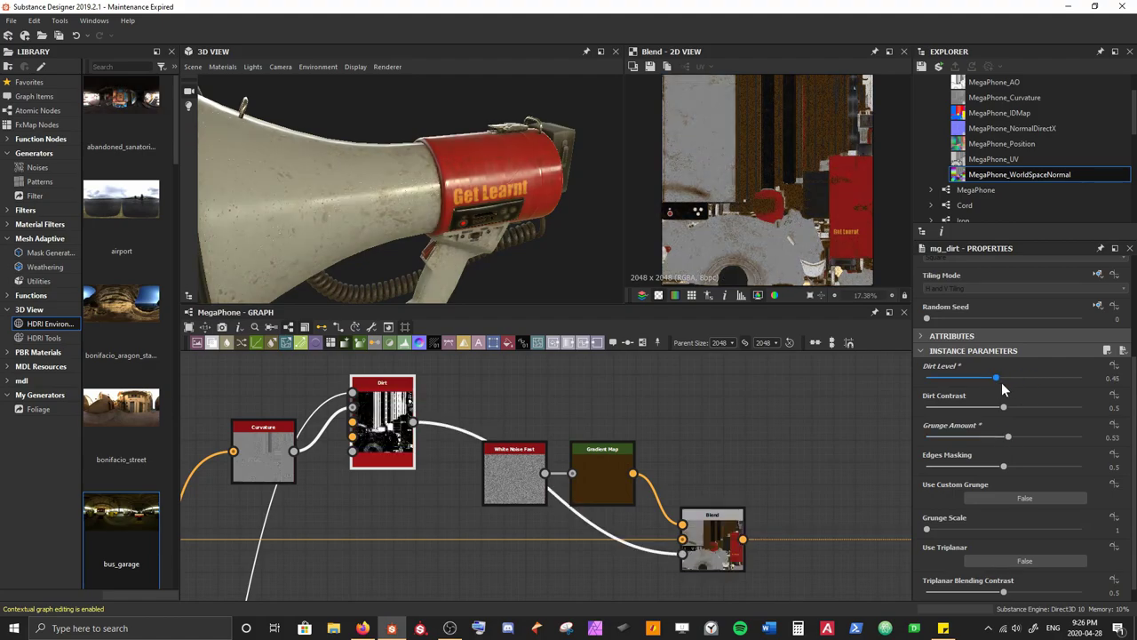
mouse_move(1004, 436)
mouse_down()
mouse_move(1023, 437)
mouse_move(1011, 441)
mouse_up()
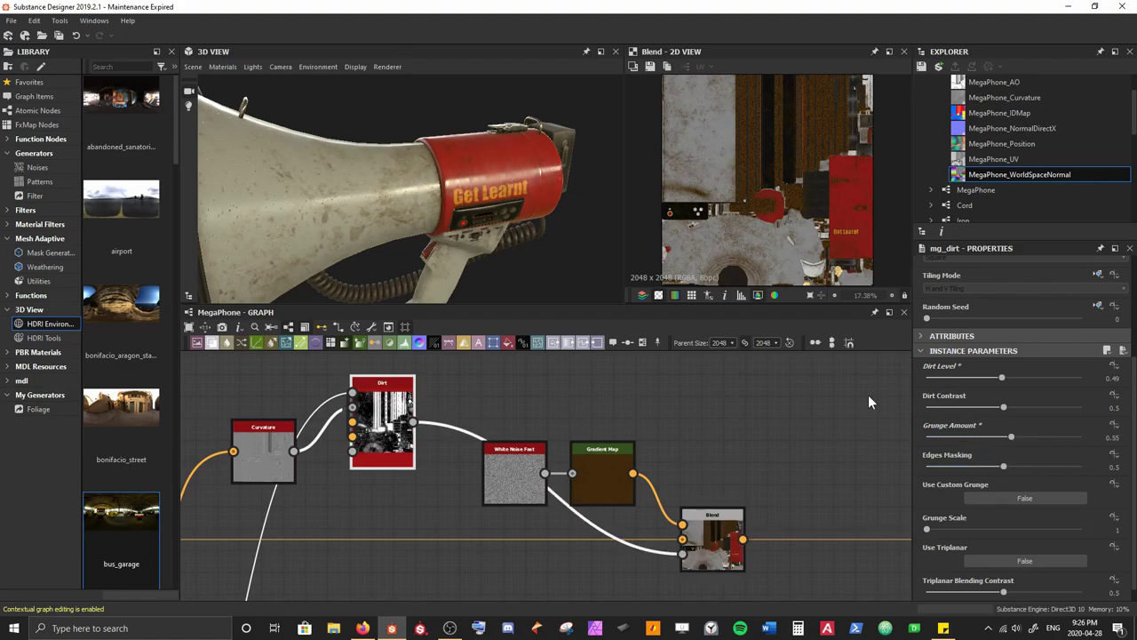
drag(549, 243, 445, 206)
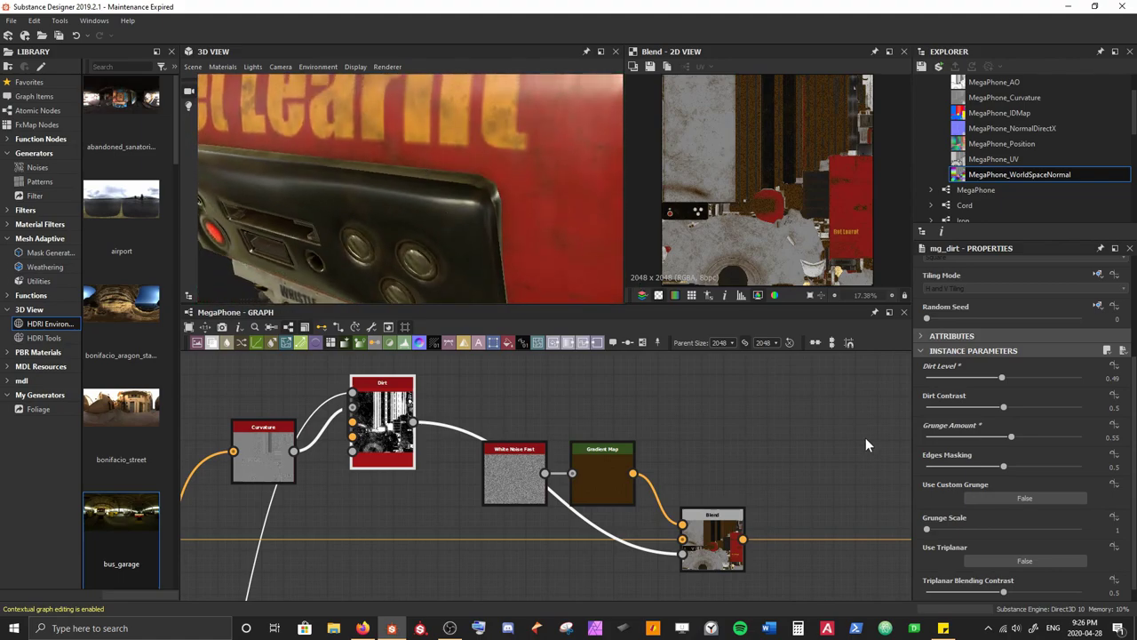
Drop Edges Masking to 0 and raise Dirt Level to 0.58
drag(996, 468, 910, 469)
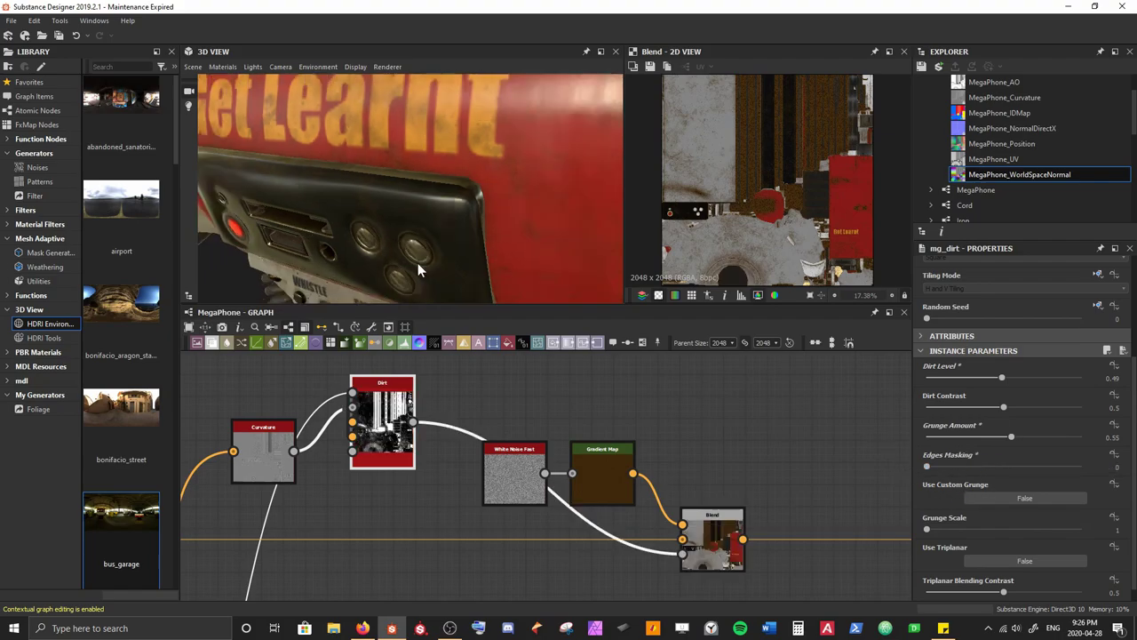
drag(418, 263, 426, 193)
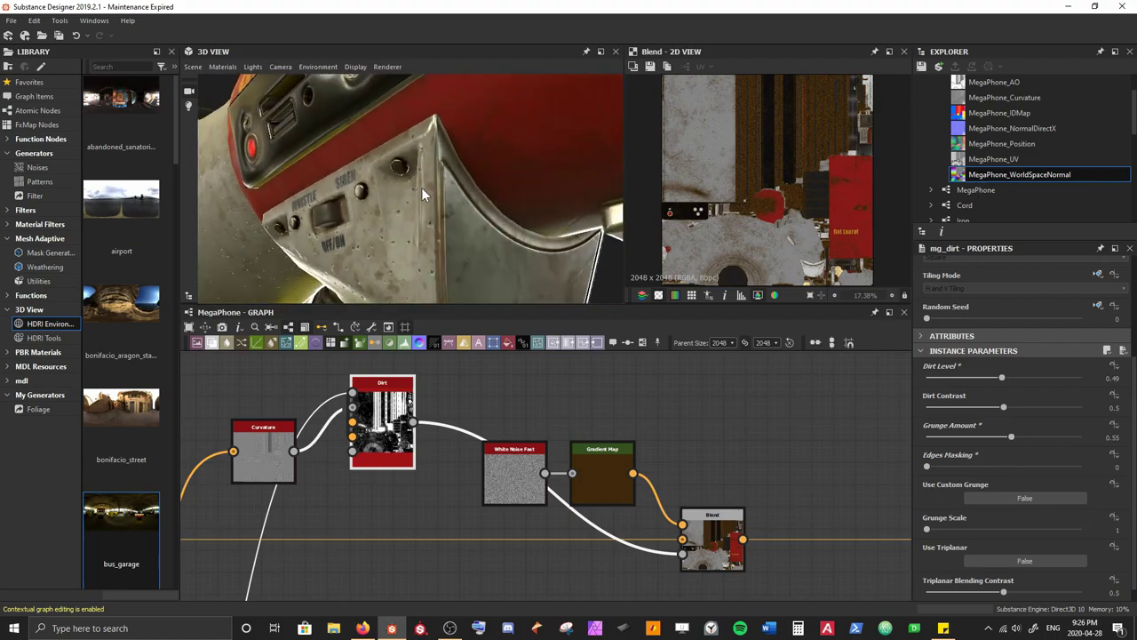
drag(1004, 379, 1017, 378)
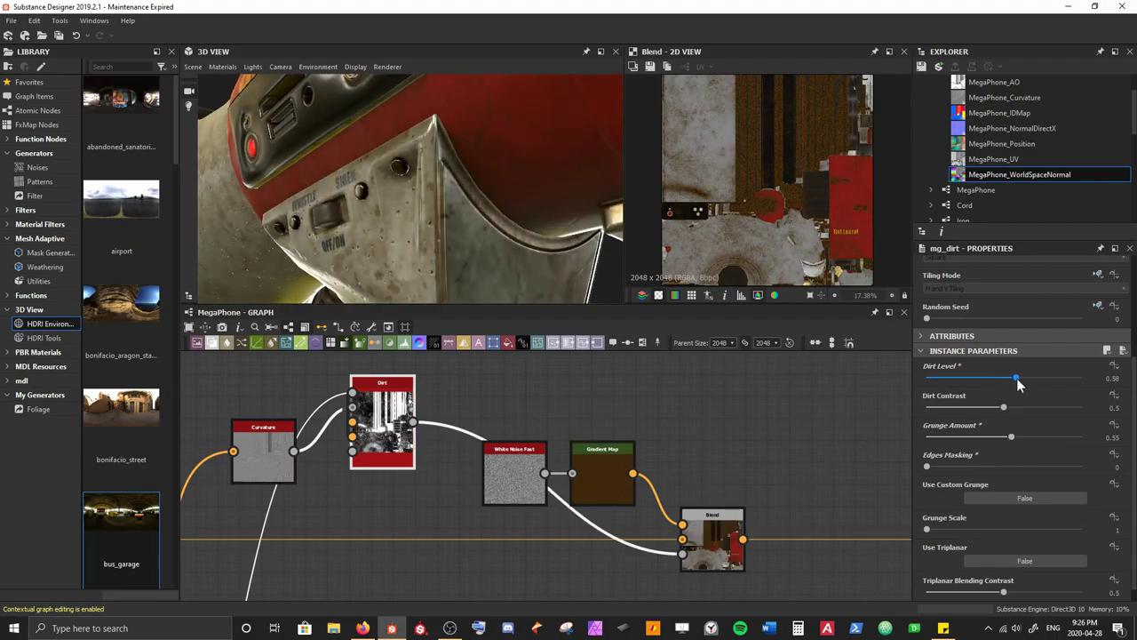
Compare low and full Edges Masking with undo/redo, then settle it at about 0.8
drag(928, 467, 1054, 467)
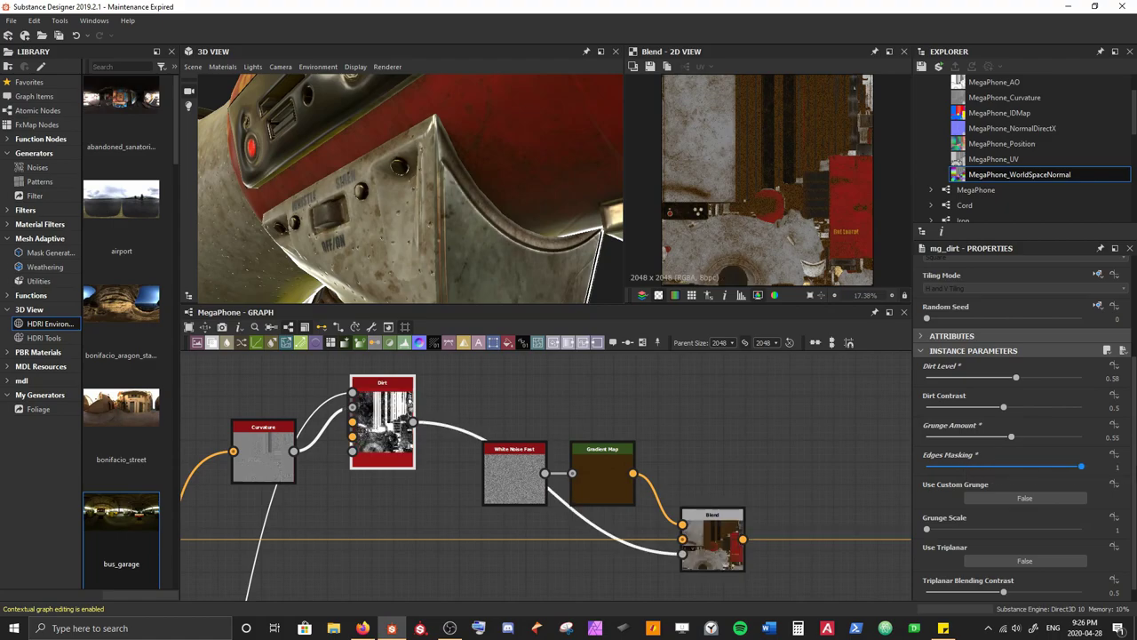
key(ctrl+z)
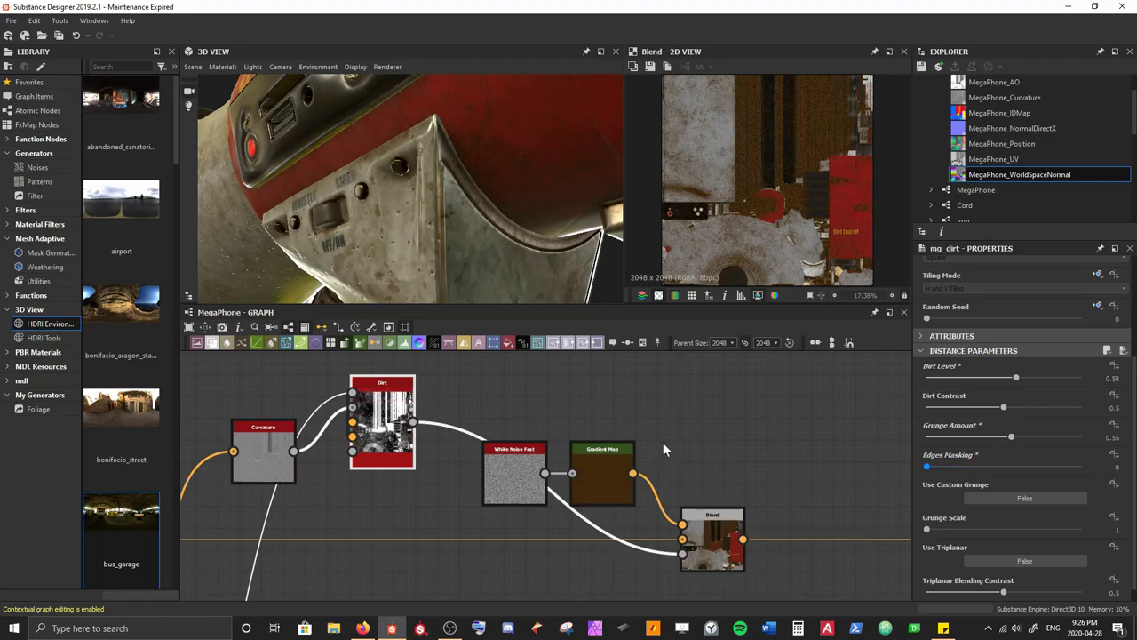
key(ctrl+y)
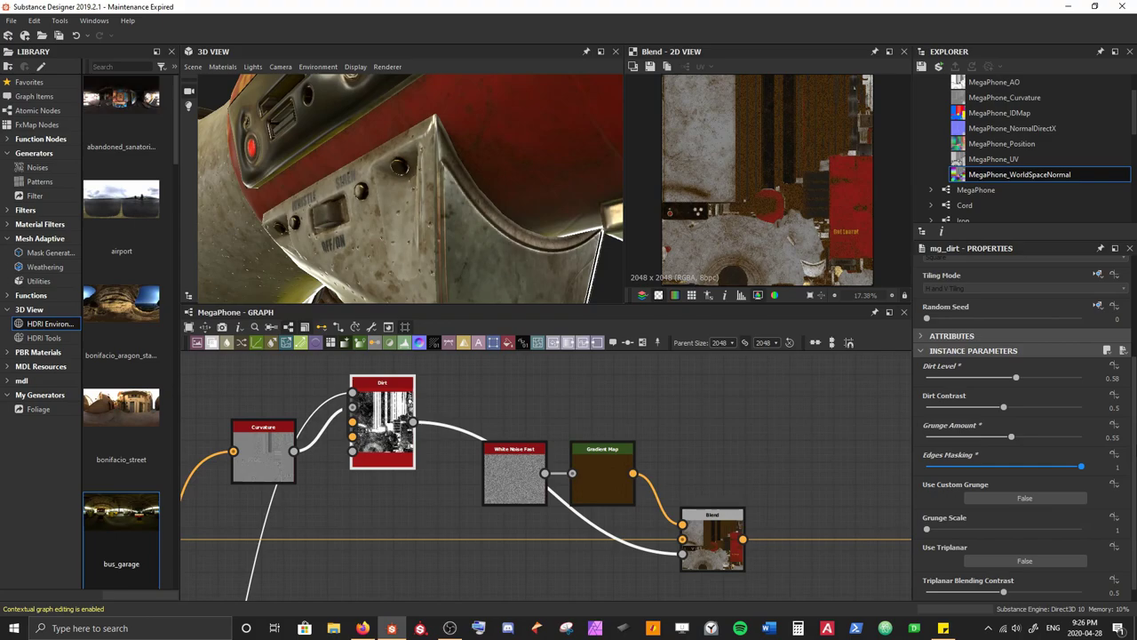
key(ctrl+z)
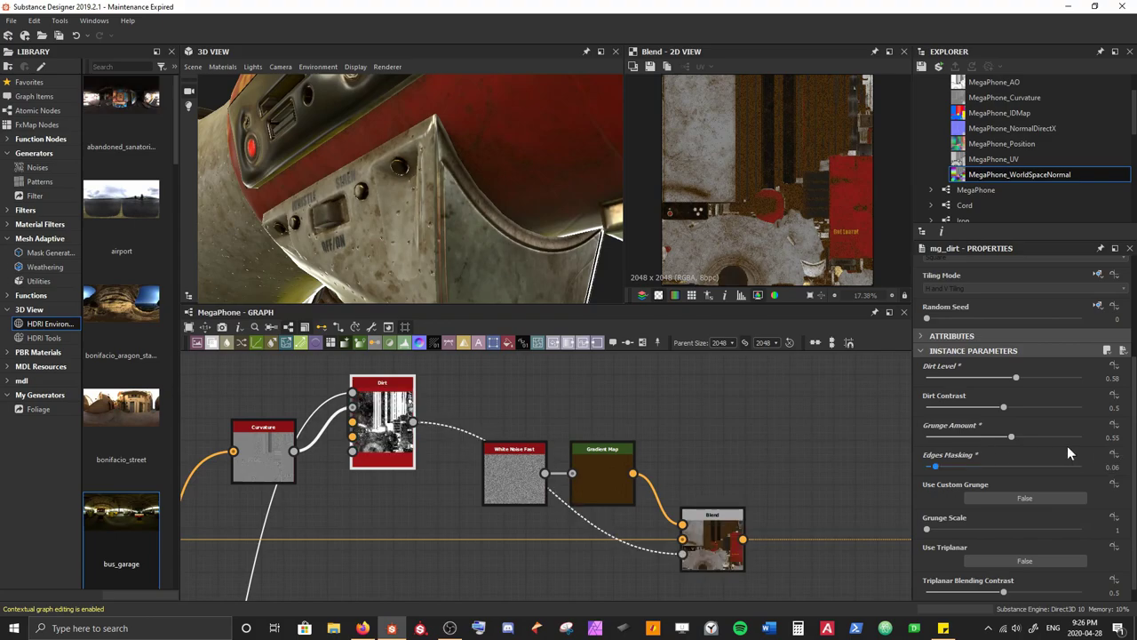
key(ctrl+y)
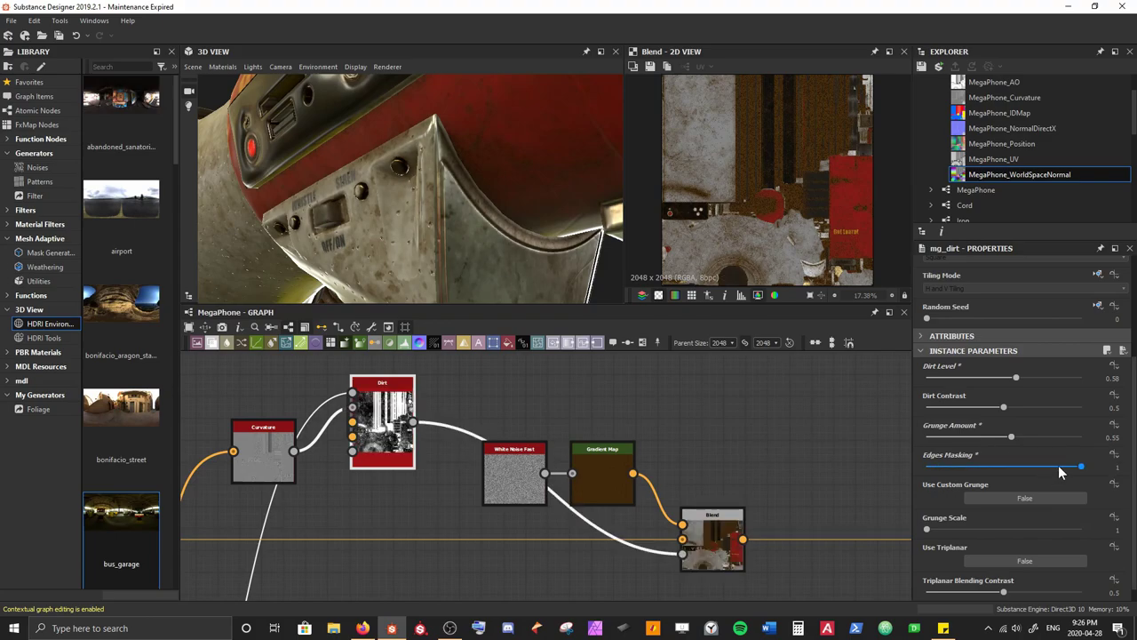
drag(1060, 472, 1050, 466)
Adjust the mg_dirt sliders to Dirt Level 0.56, Dirt Contrast 0.53 and Grunge Amount 0.48
drag(366, 172, 330, 201)
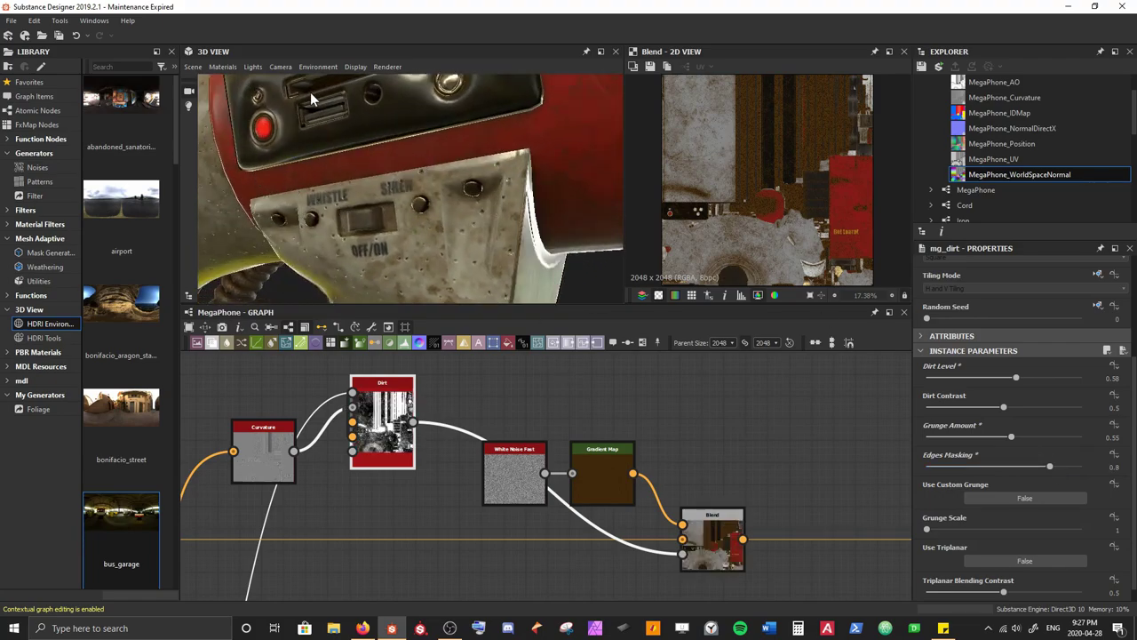
drag(437, 193, 393, 214)
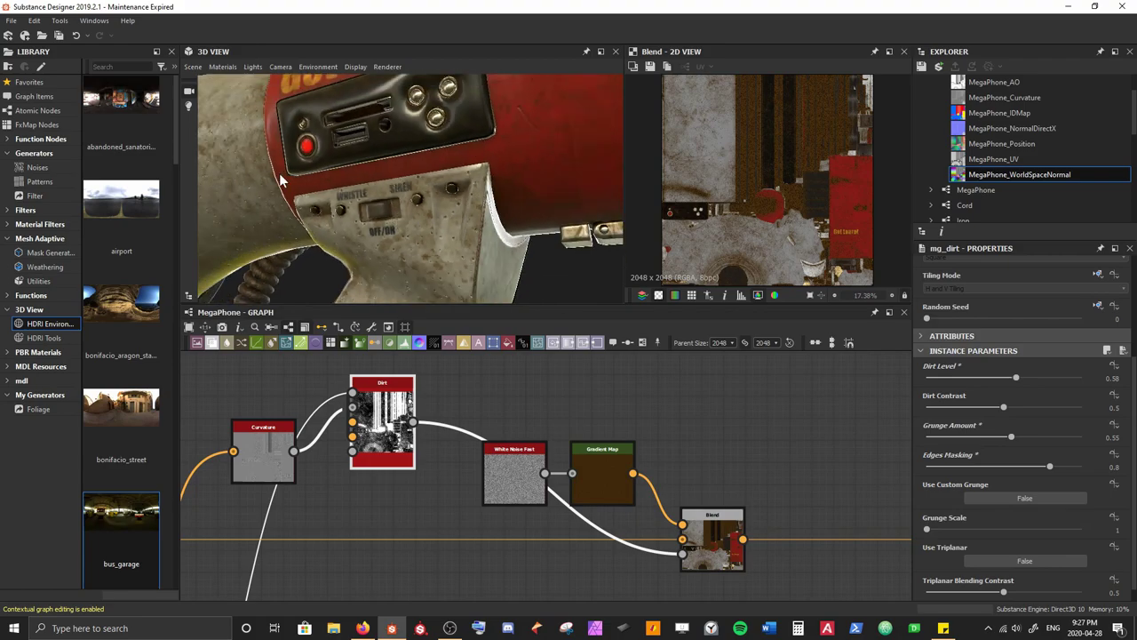
drag(283, 181, 423, 196)
drag(1015, 377, 1014, 380)
drag(1011, 437, 1009, 408)
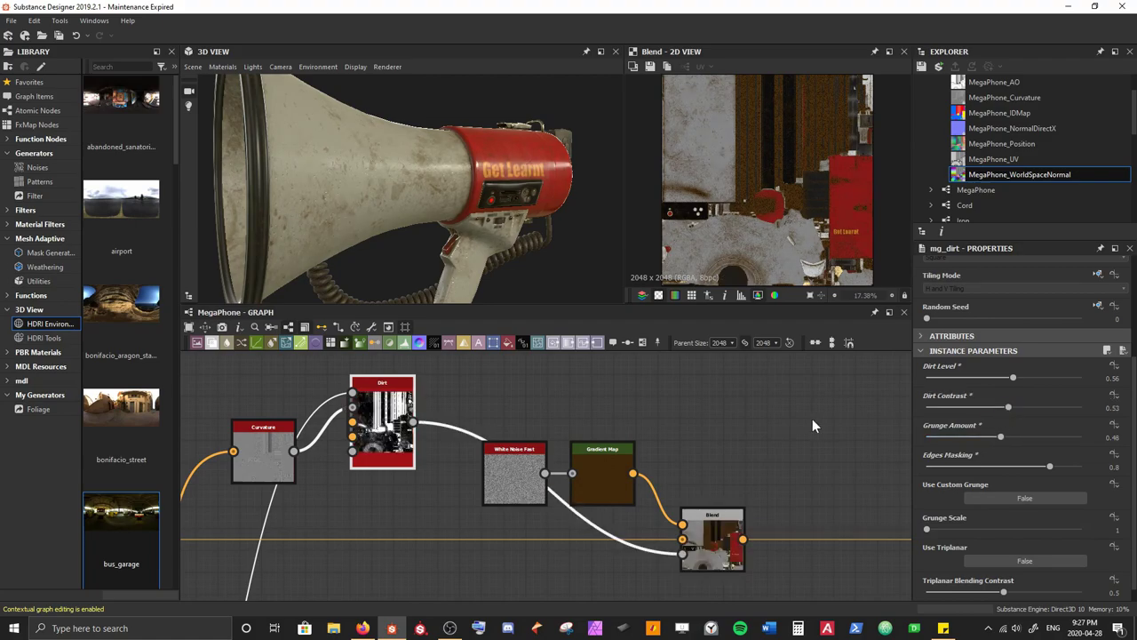
alt+drag(417, 274, 450, 233)
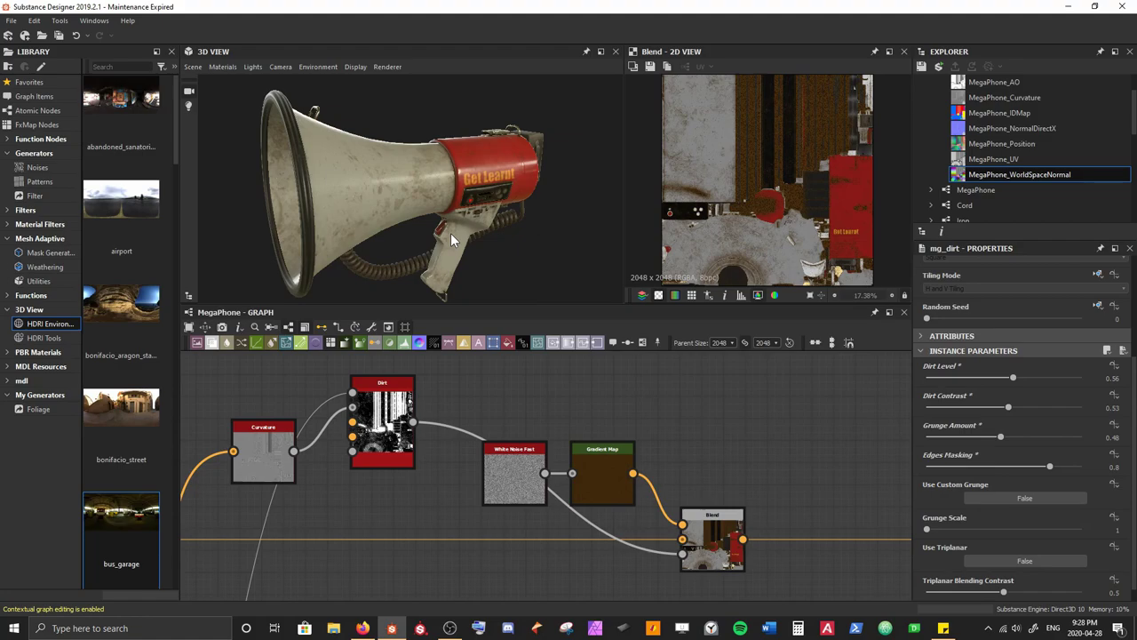
Insert a Blend node from the 'blend' search onto the roughness wire beside the outputs
middle_drag(610, 489, 510, 440)
scroll(396, 525, down, 4)
middle_drag(396, 525, 382, 424)
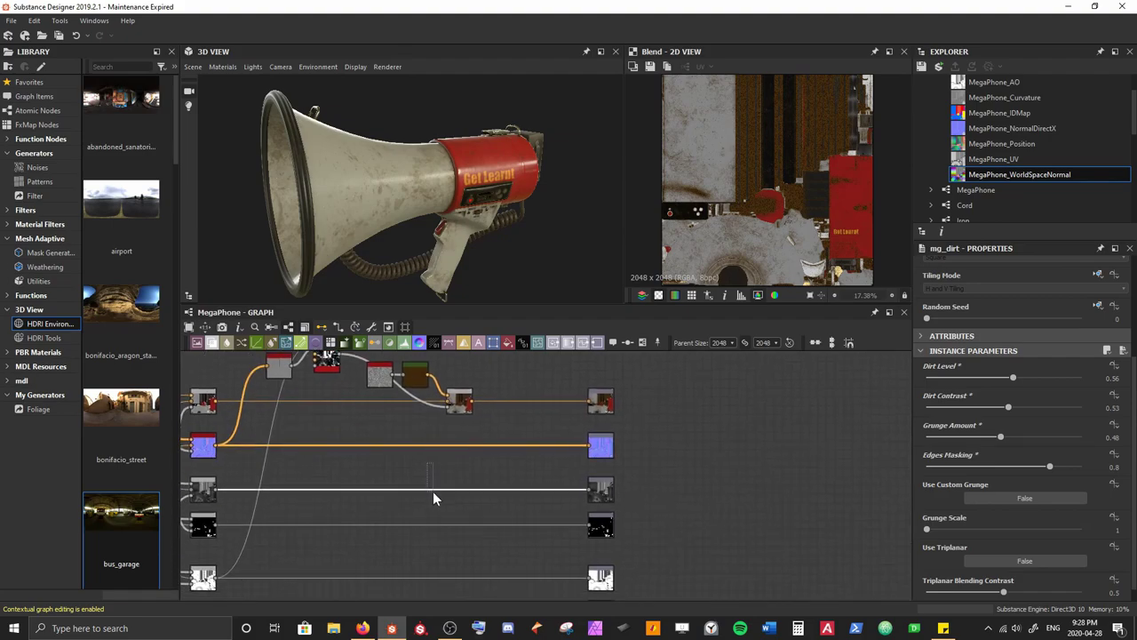
key(space)
text(blend)
key(Return)
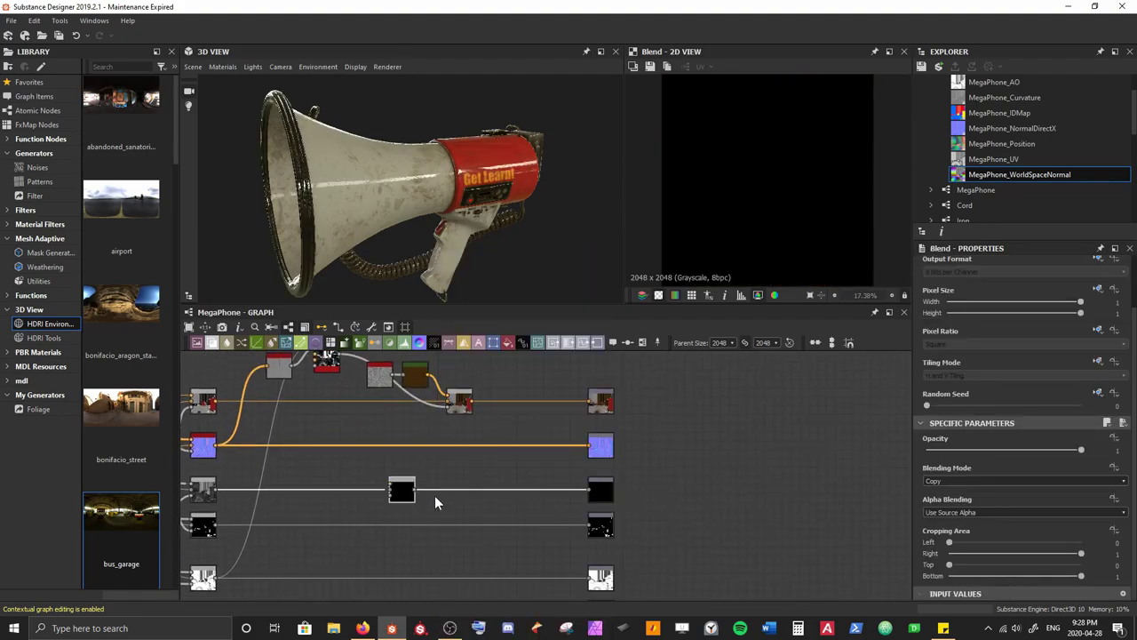
scroll(446, 221, up, 5)
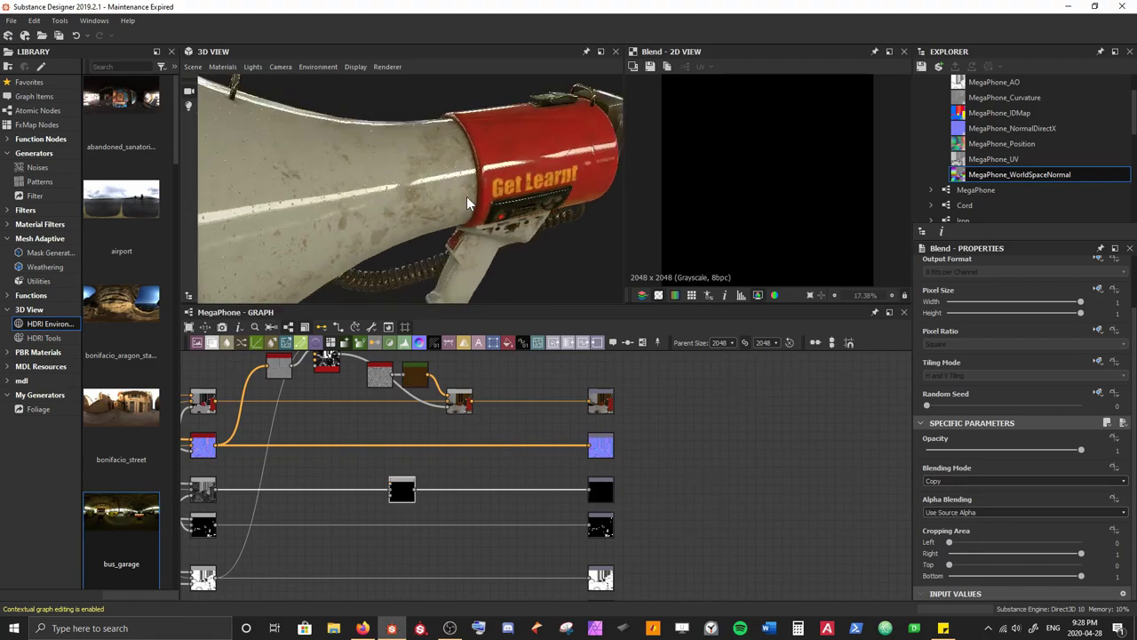
alt+drag(466, 196, 472, 121)
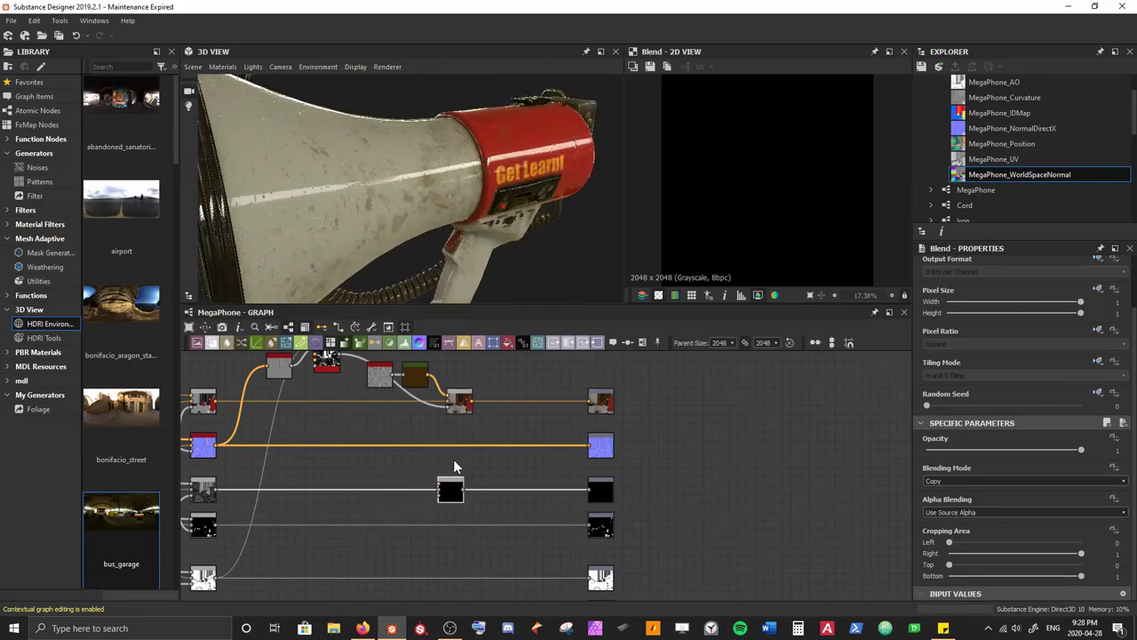
Wire the White Noise Fast output into both inputs of the new roughness Blend and preview it
click(382, 378)
double_click(382, 380)
scroll(739, 233, up, 3)
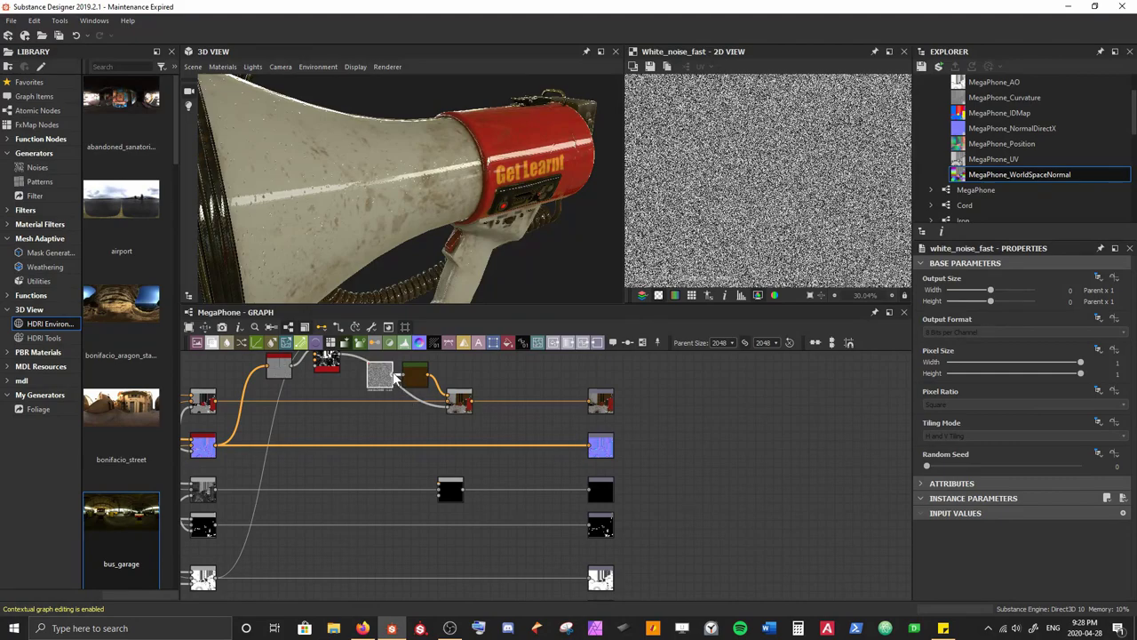
drag(394, 375, 455, 487)
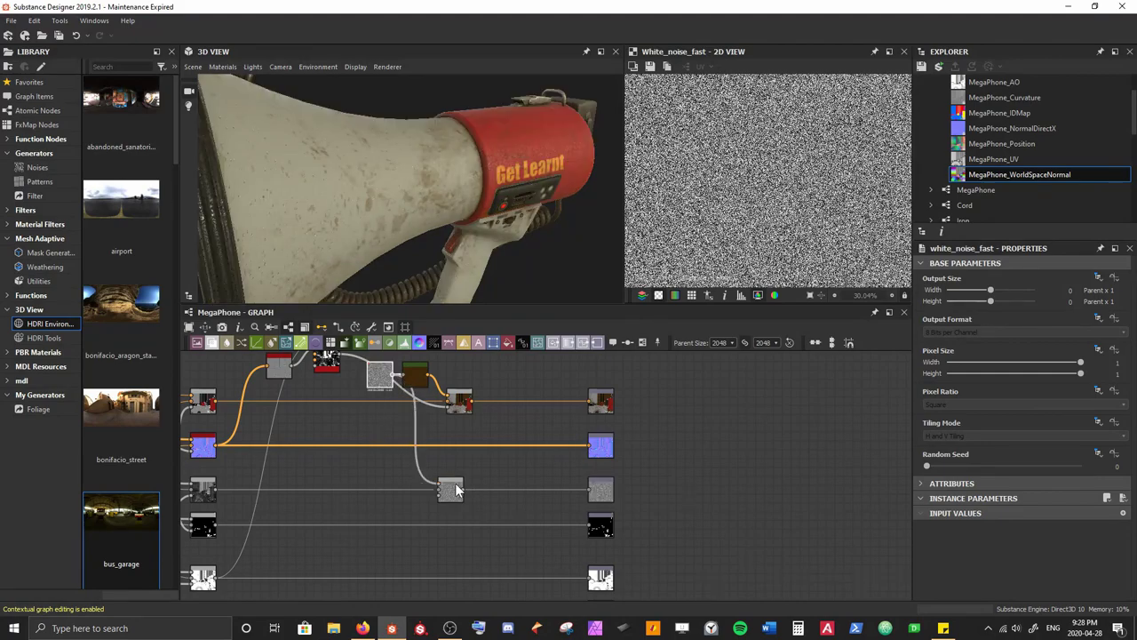
scroll(489, 187, up, 5)
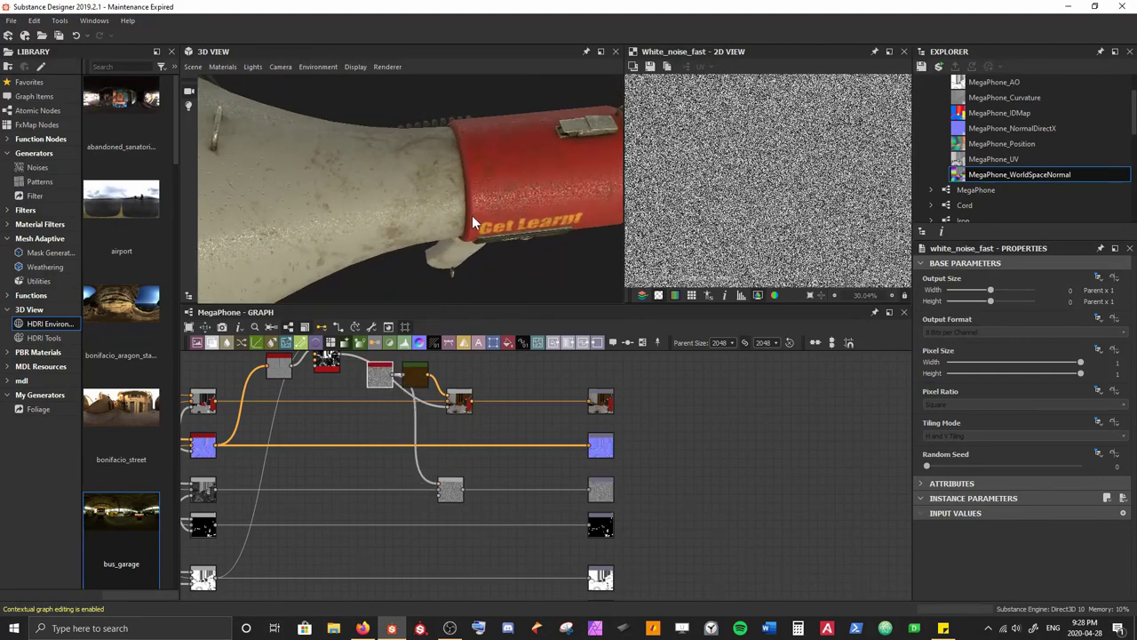
drag(416, 186, 471, 275)
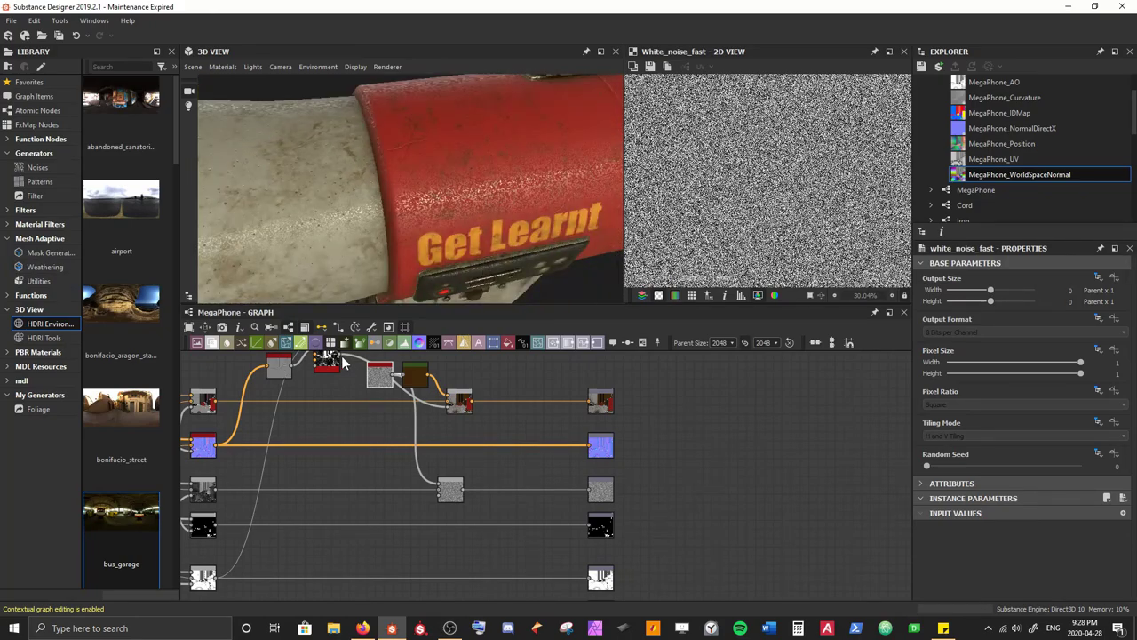
drag(391, 376, 438, 500)
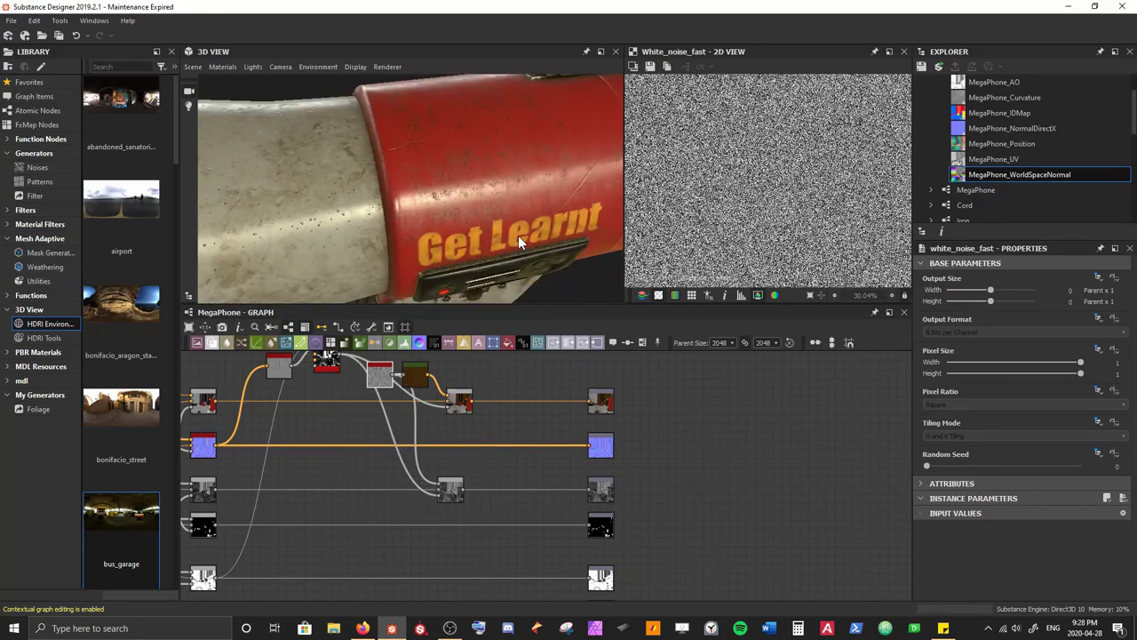
drag(517, 236, 458, 294)
double_click(450, 488)
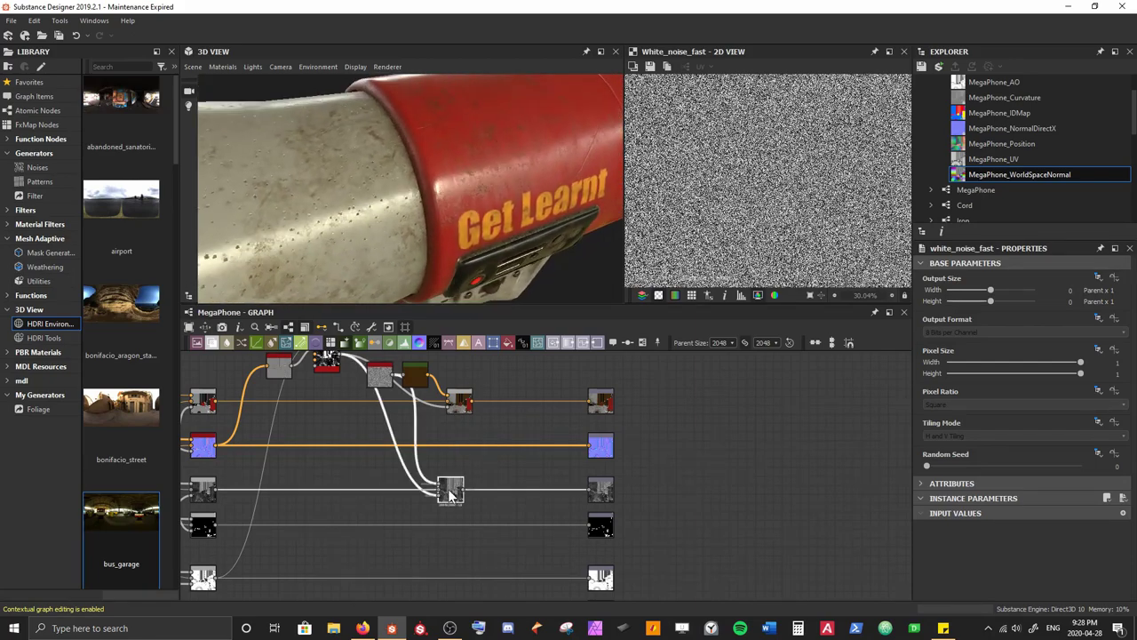
scroll(718, 208, up, 5)
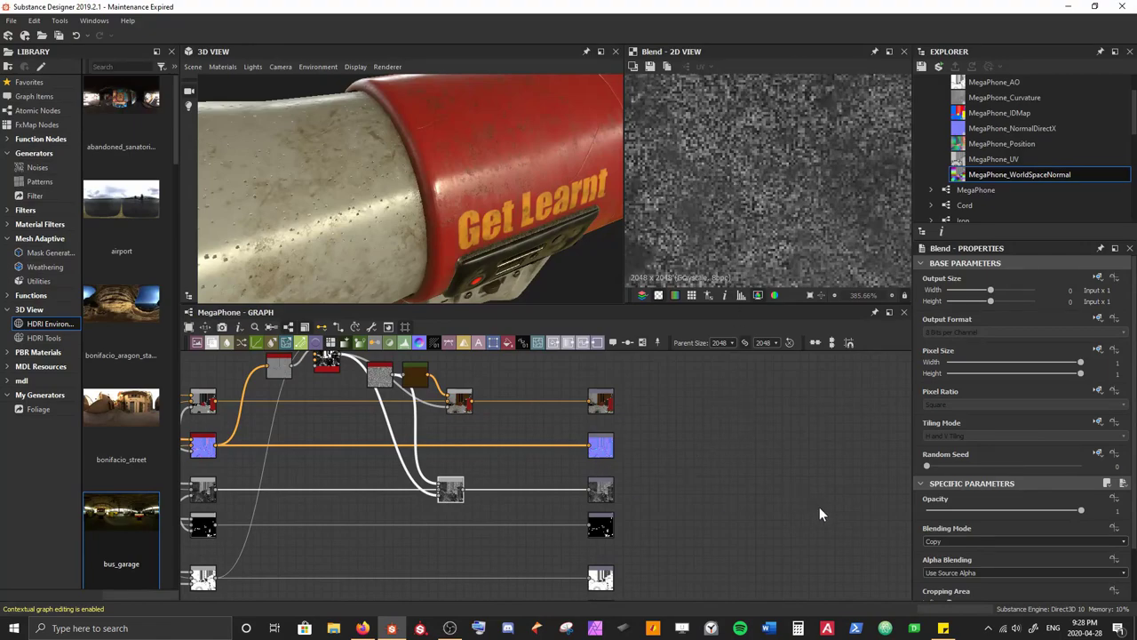
Switch the roughness Blend node's Blending Mode to Screen
click(1066, 541)
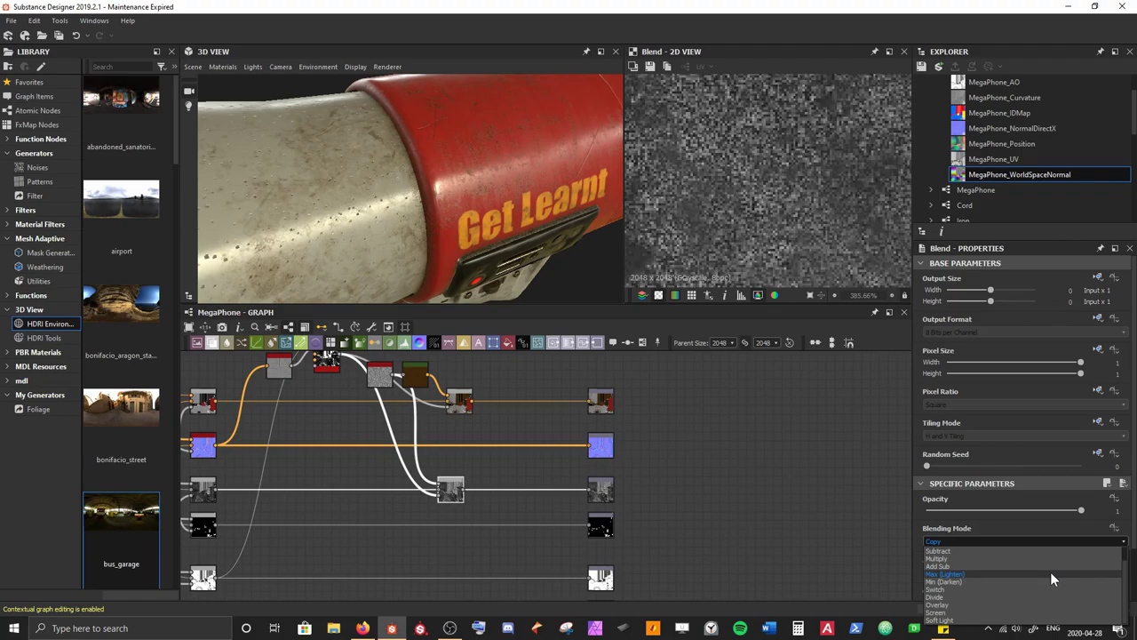
click(1019, 612)
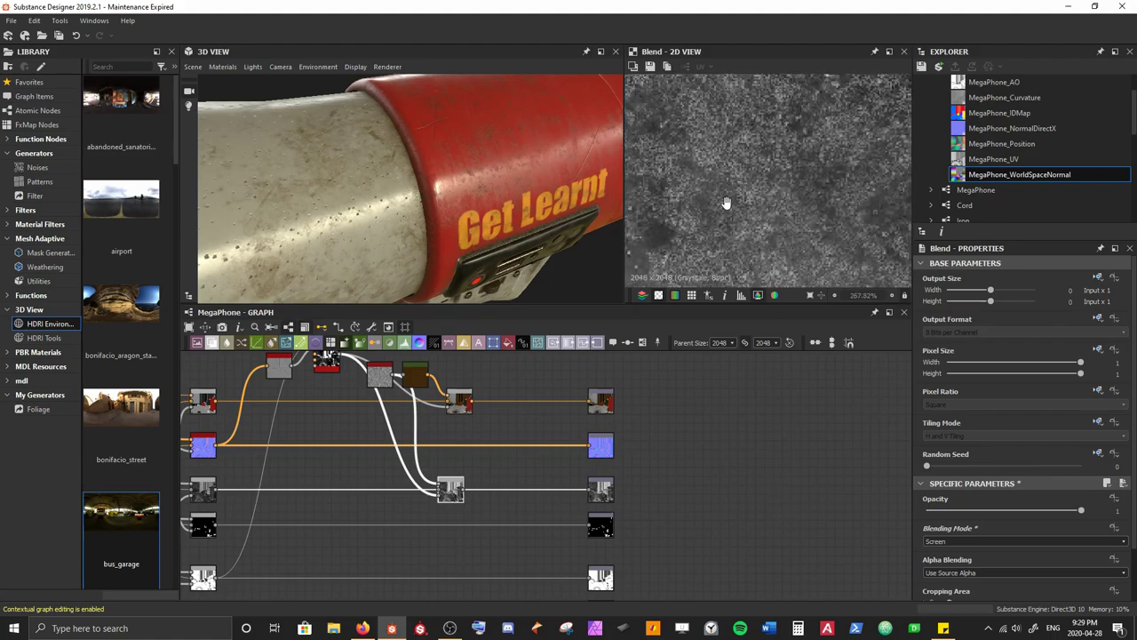
scroll(822, 209, up, 1)
scroll(811, 208, up, 3)
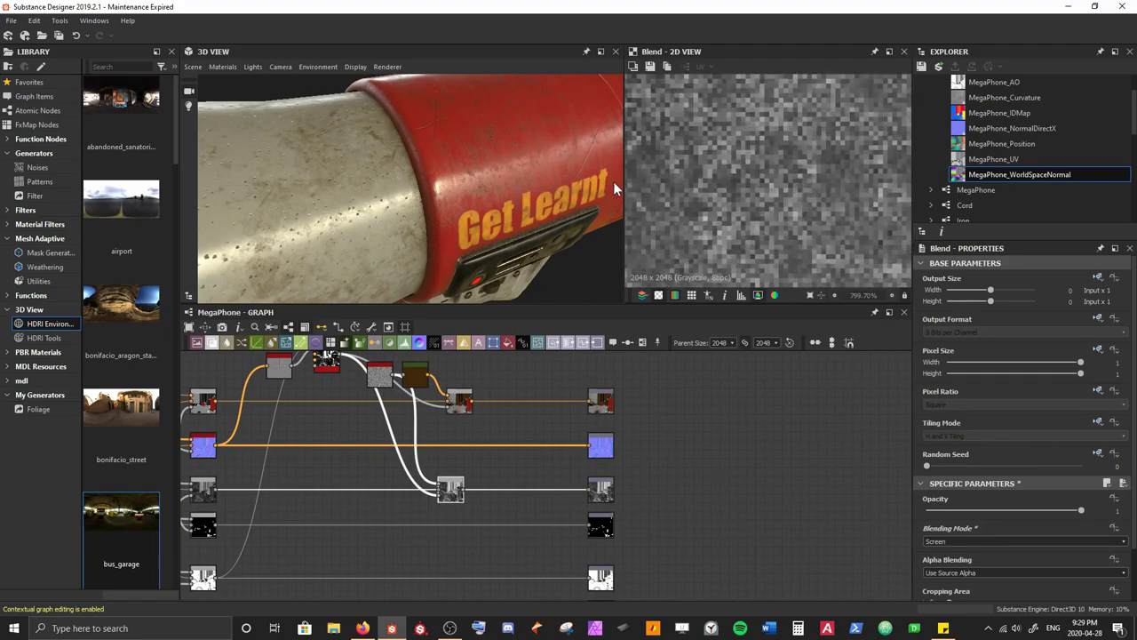
drag(492, 203, 474, 181)
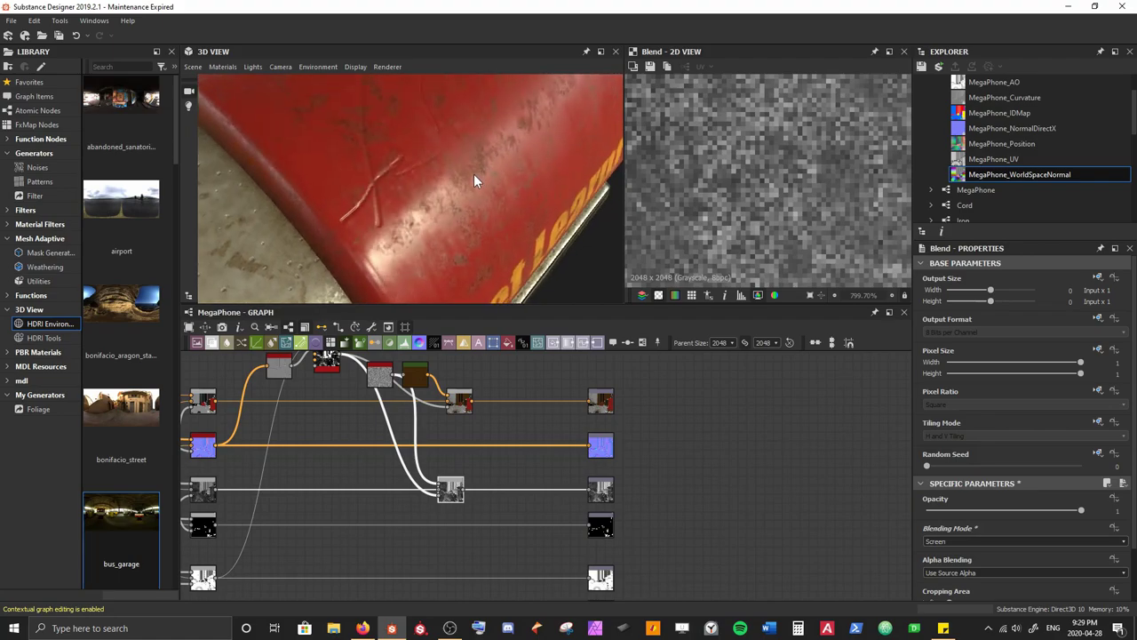
drag(419, 241, 478, 137)
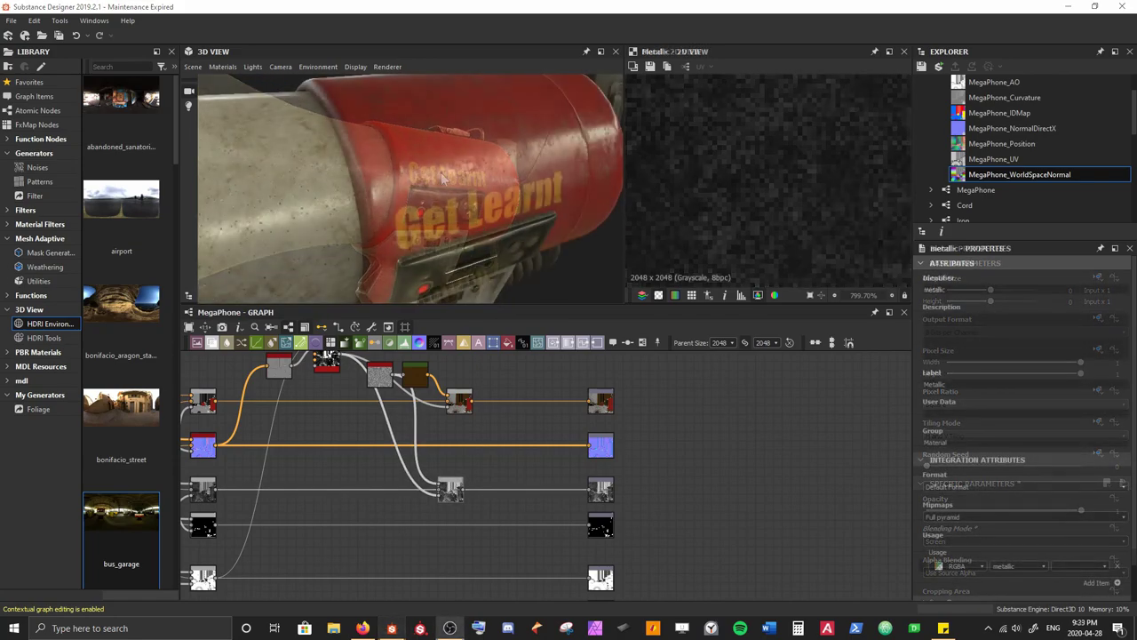